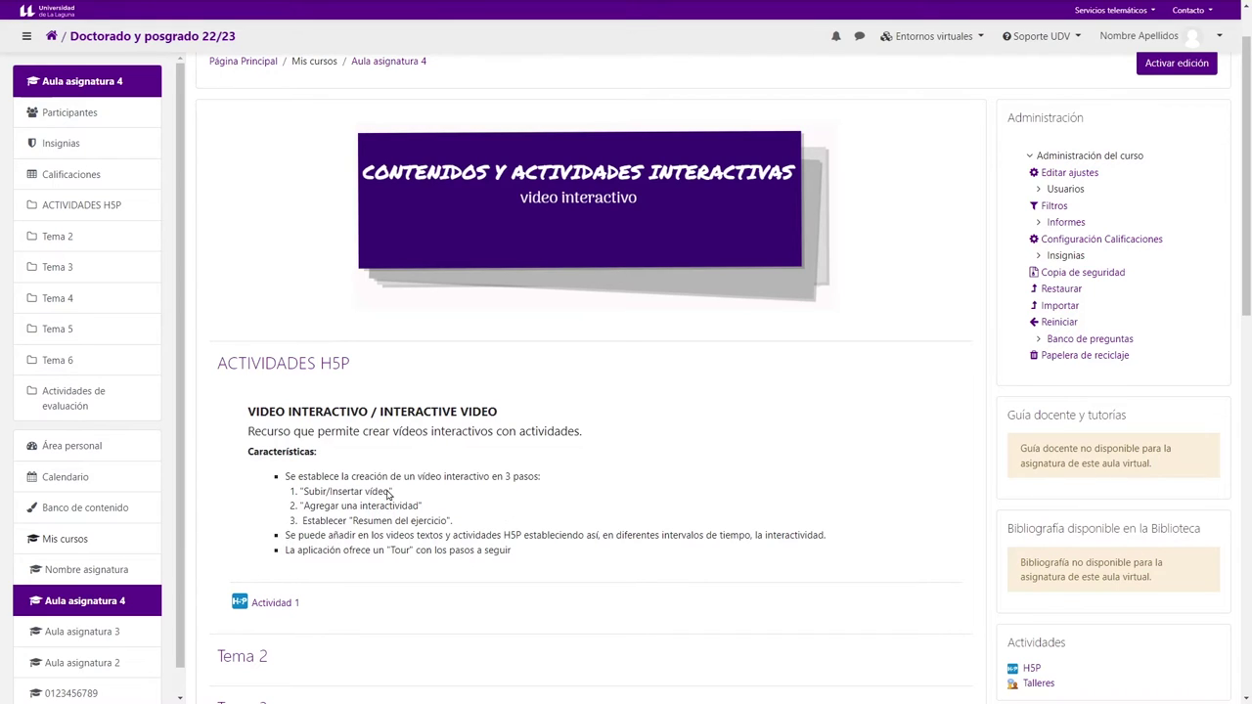
Step: Check the content bank of Aula asignatura 4 and return to the course page
click(80, 512)
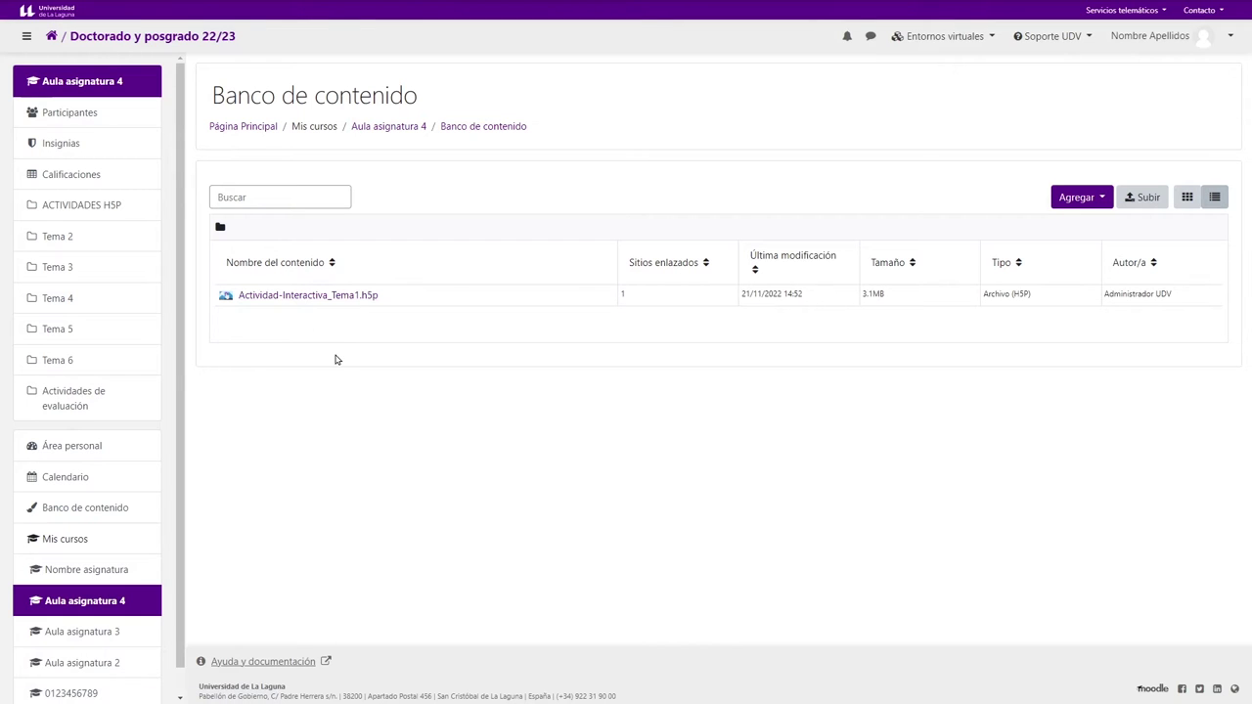
click(389, 131)
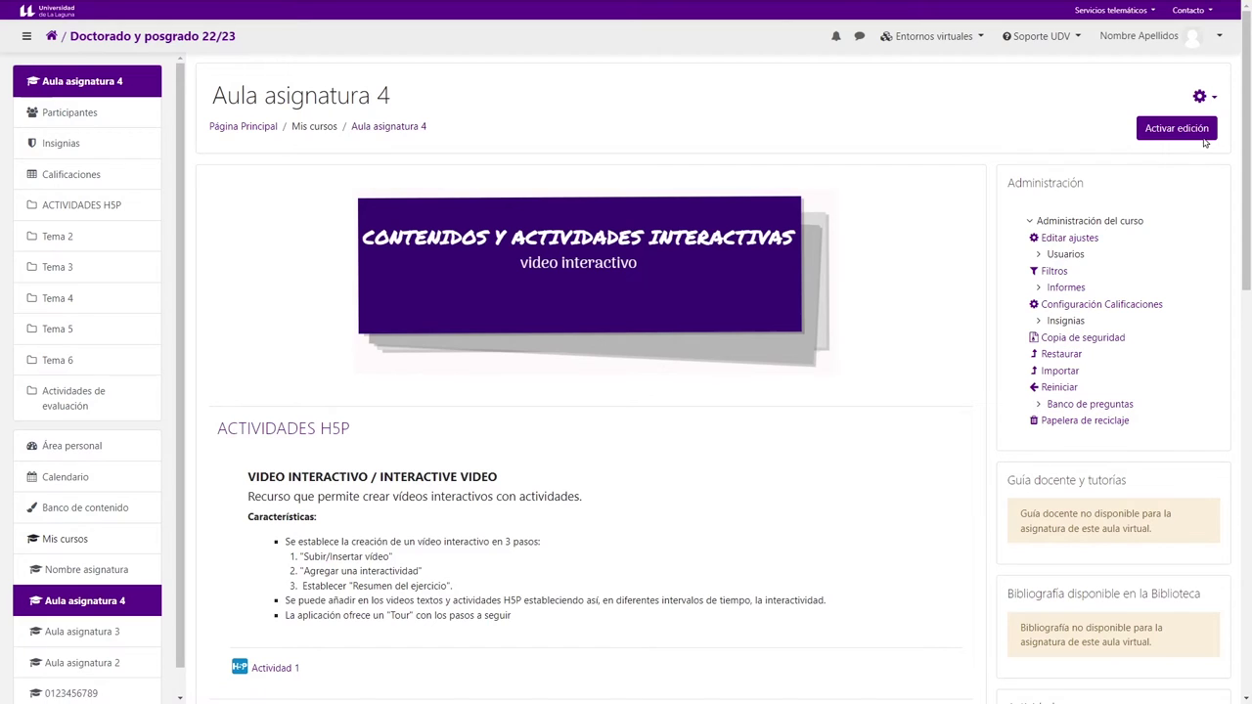
Step: Turn on course editing and add a new H5P activity to the ACTIVIDADES H5P section
click(1178, 136)
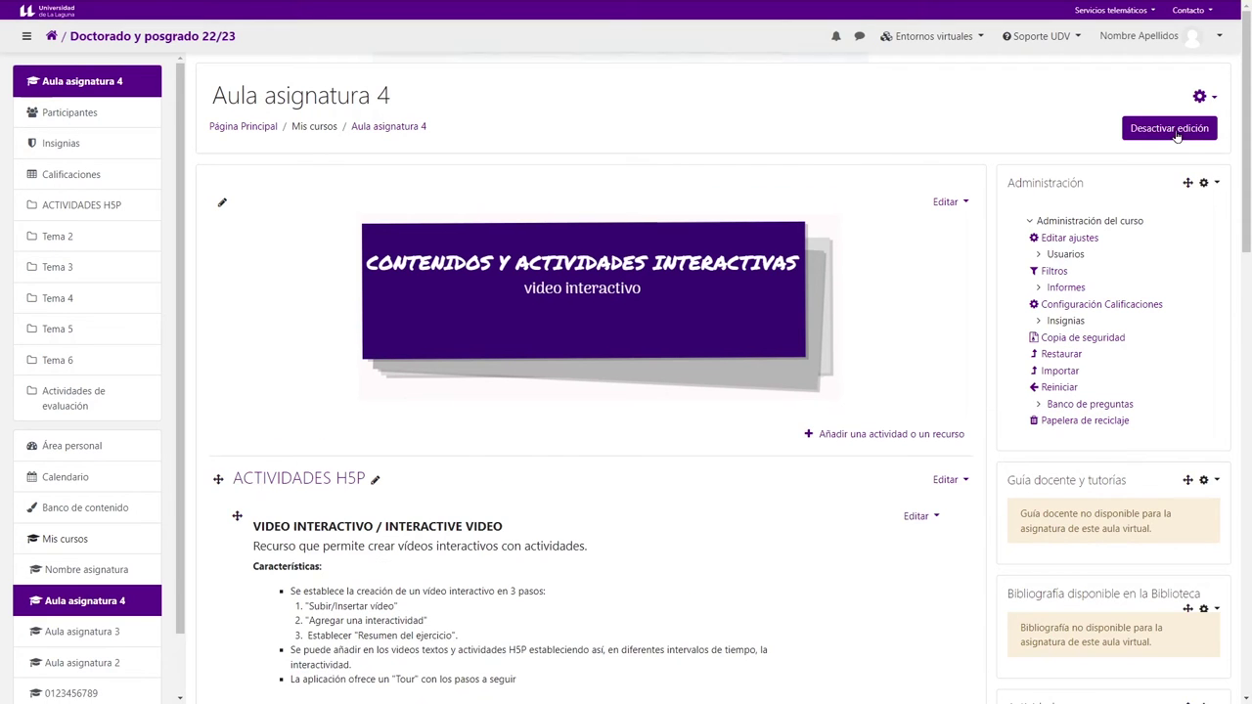
scroll(523, 545, down, 1)
scroll(523, 545, down, 2)
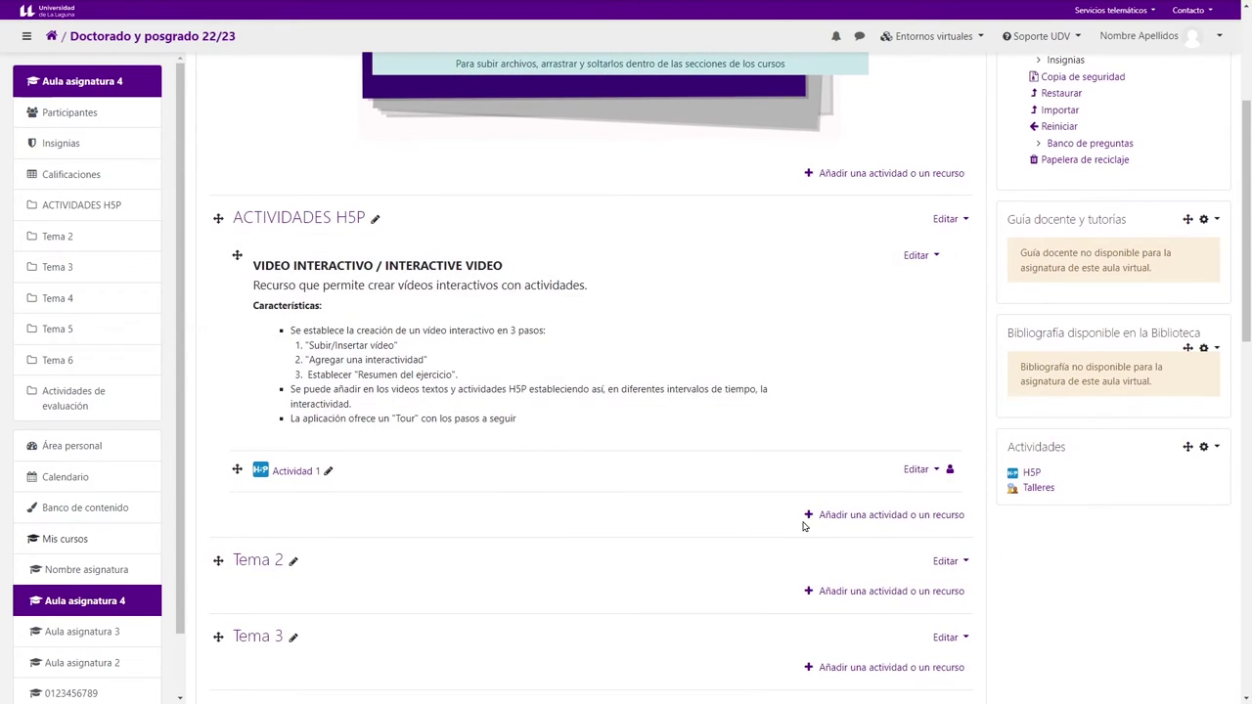
click(895, 519)
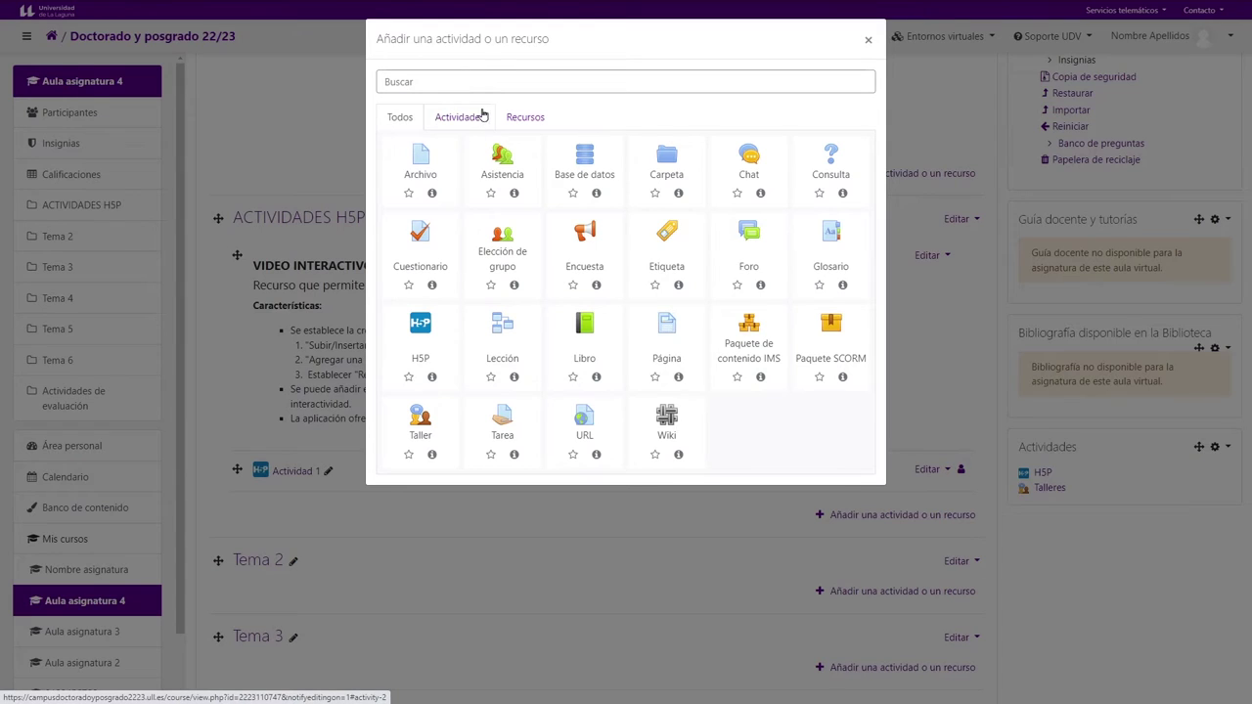
click(451, 119)
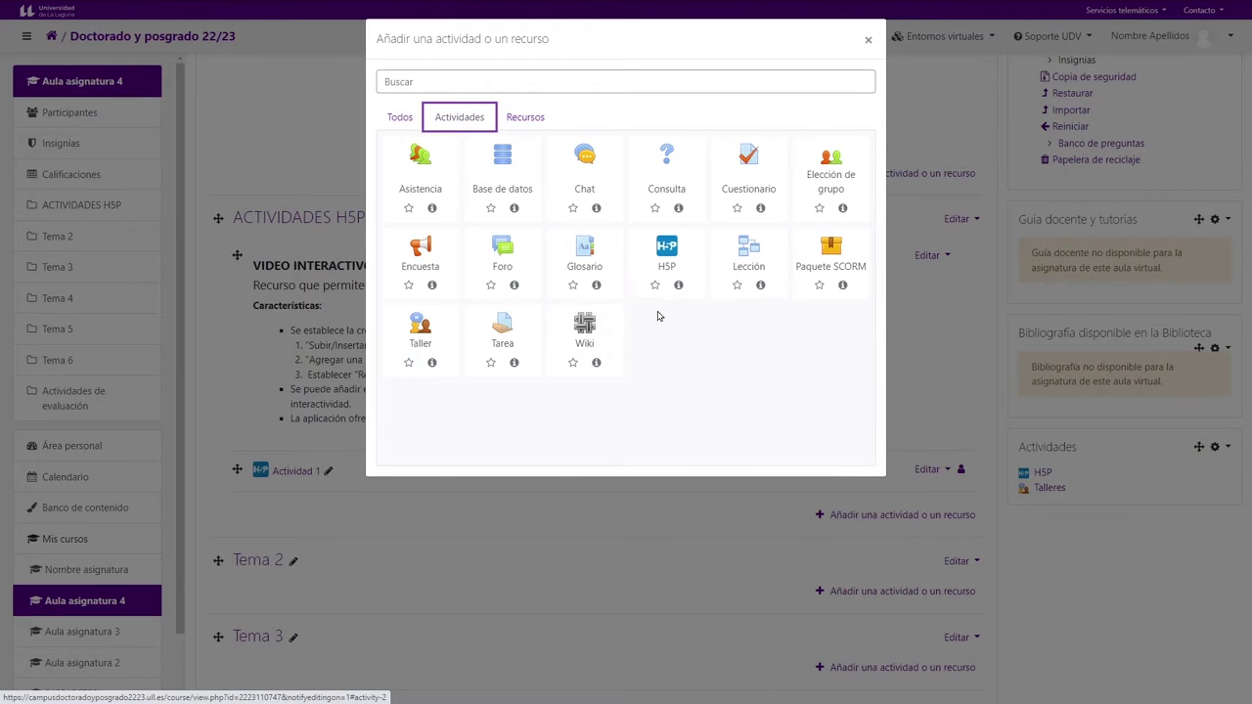
click(675, 250)
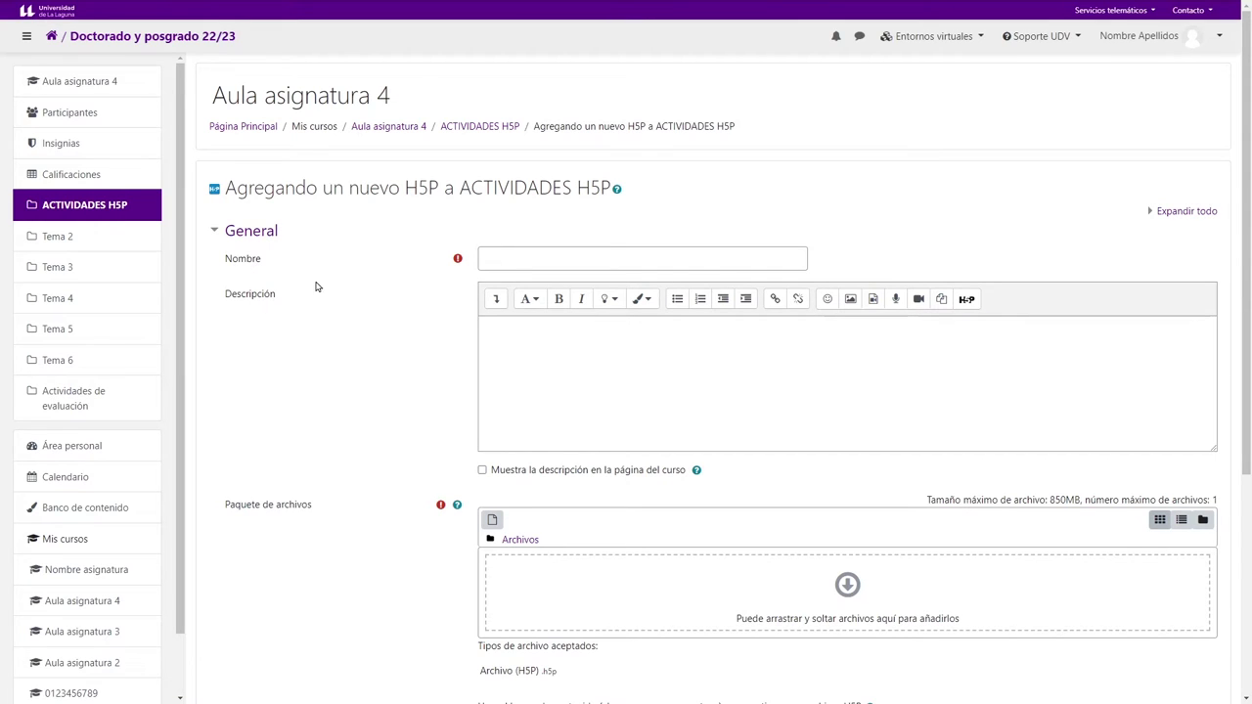
Step: Name the new H5P activity "Actividad 2" and leave its description empty
click(501, 258)
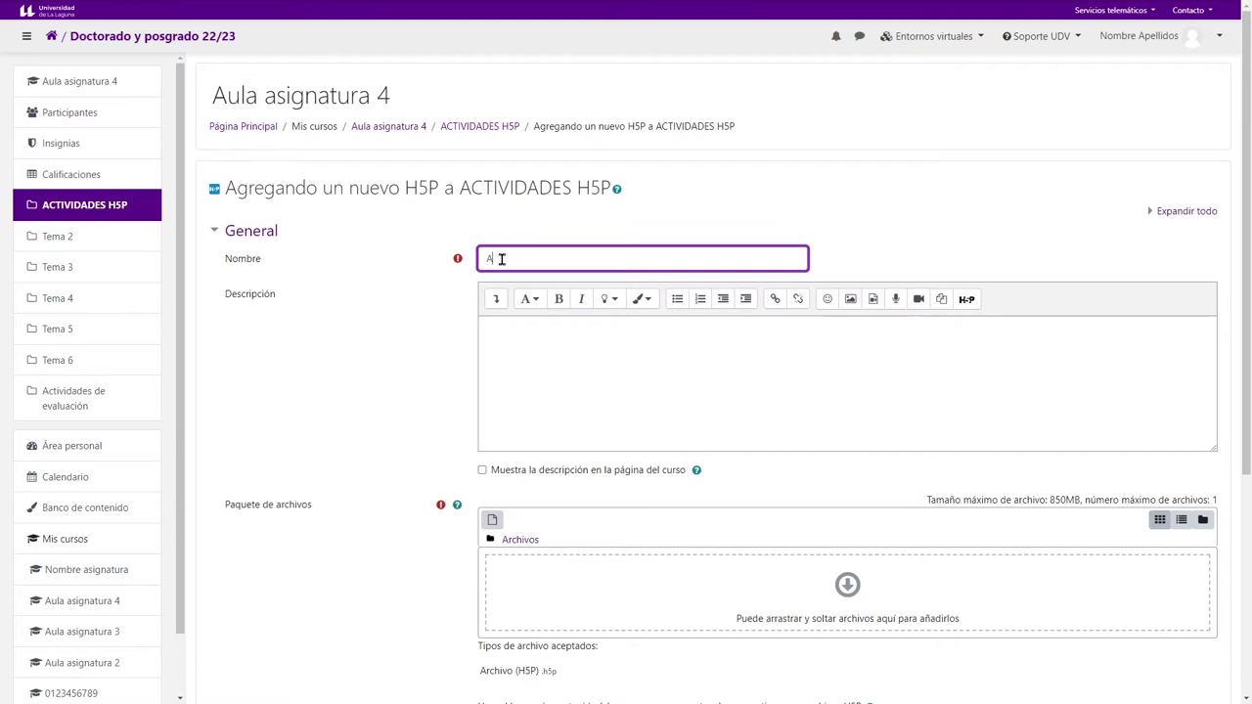
text(Actividad)
click(516, 341)
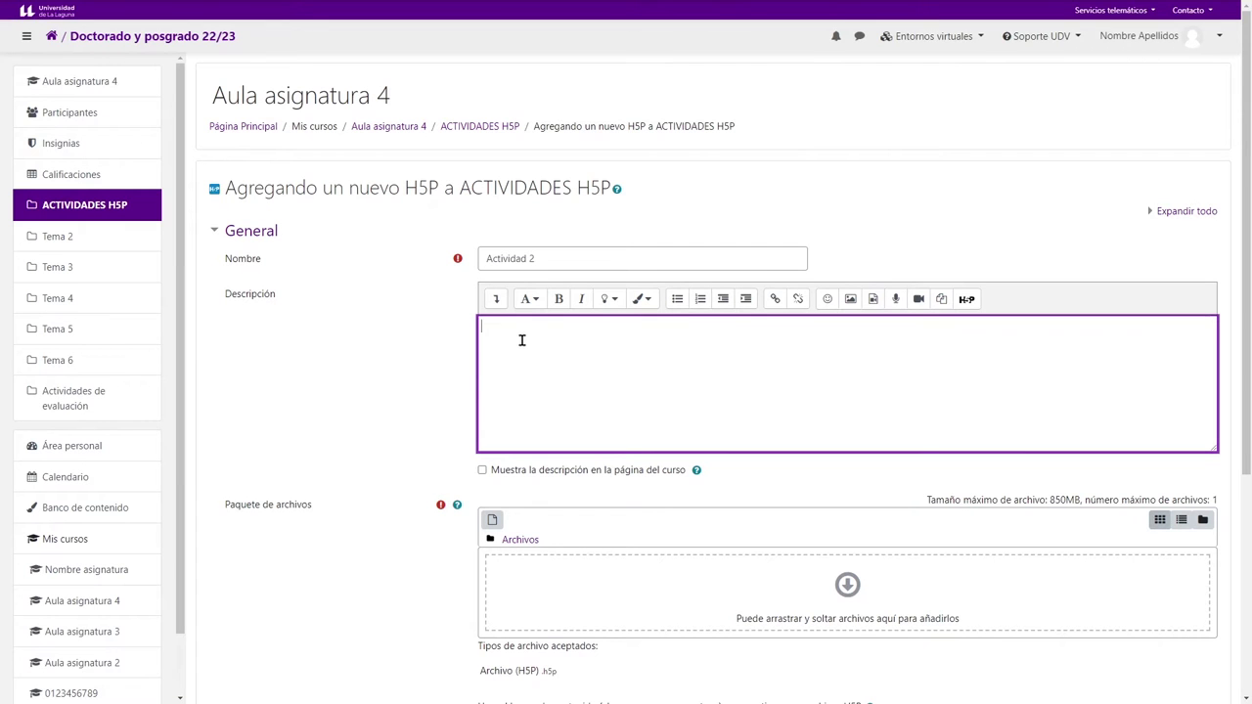
Step: Add Actividad-Interactiva_Tema1.h5p from the content bank as the activity's package file, linked to the original file
scroll(518, 339, down, 2)
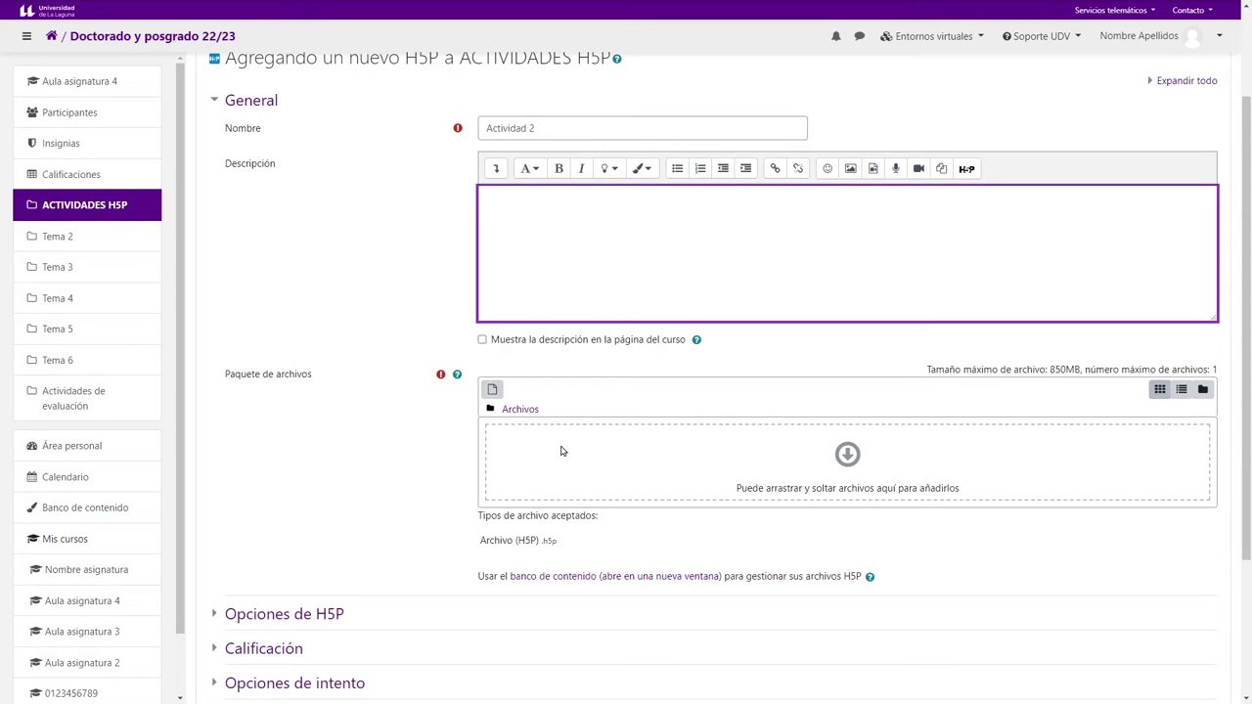
click(493, 390)
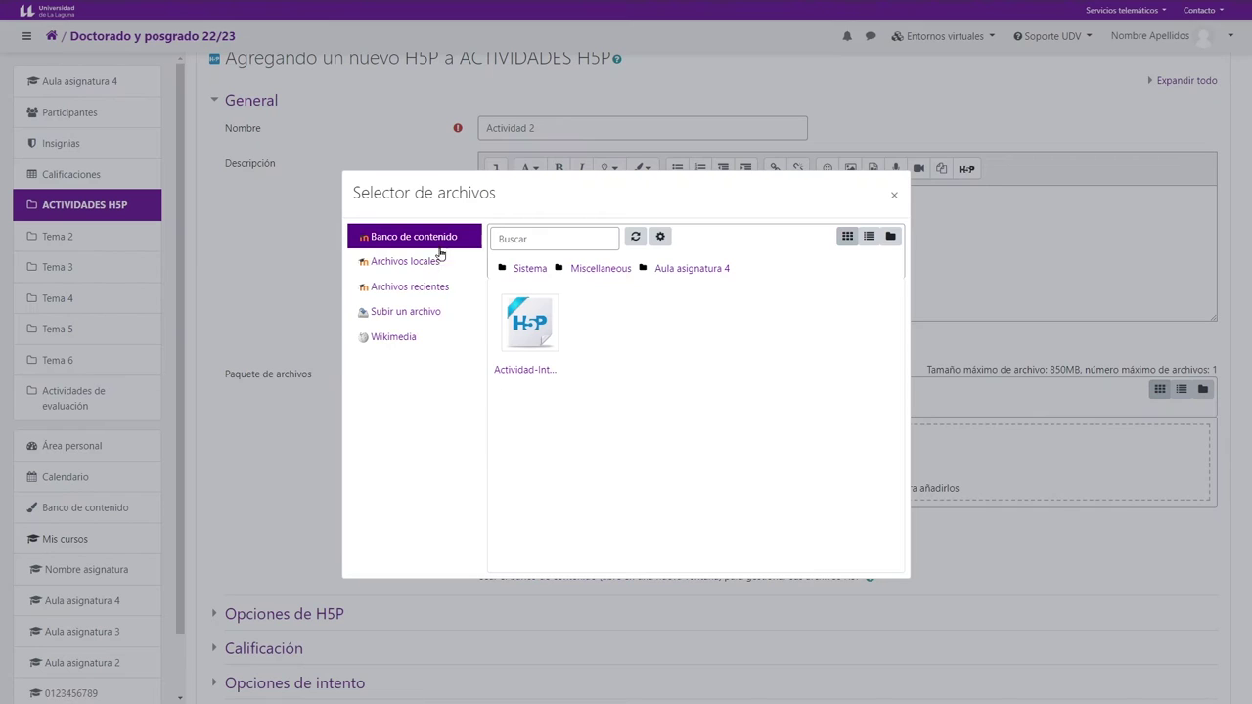
click(529, 325)
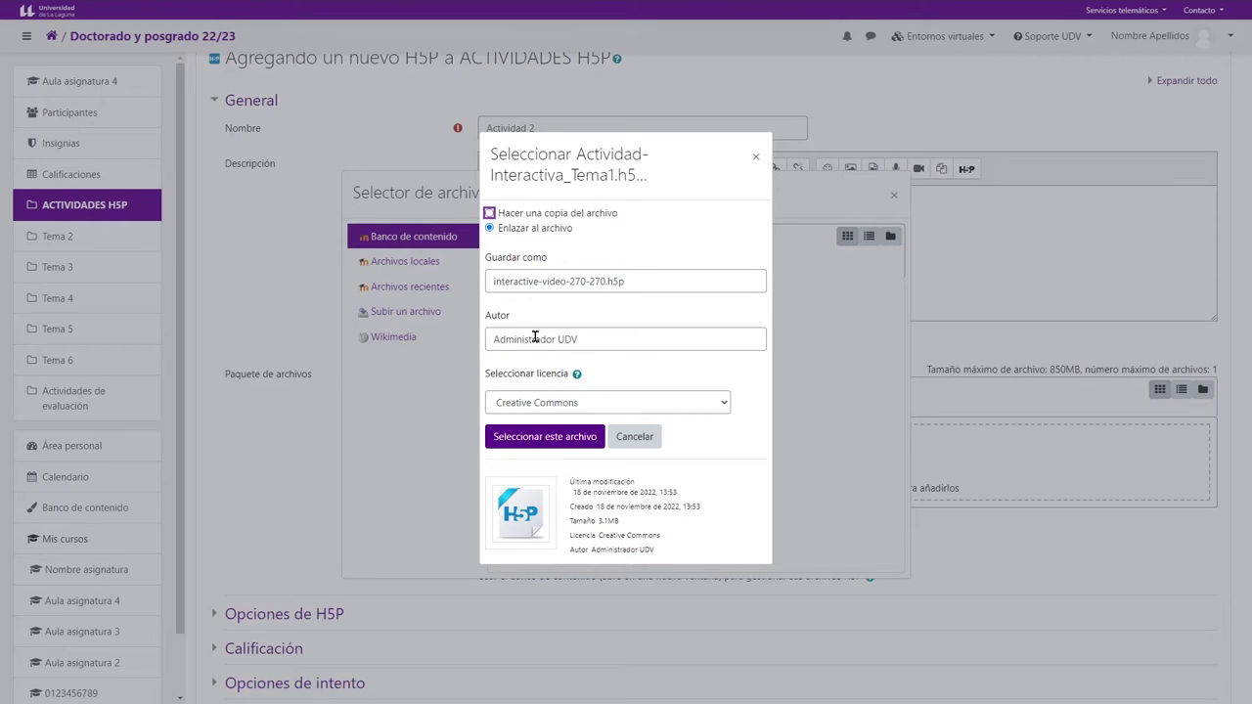
click(534, 442)
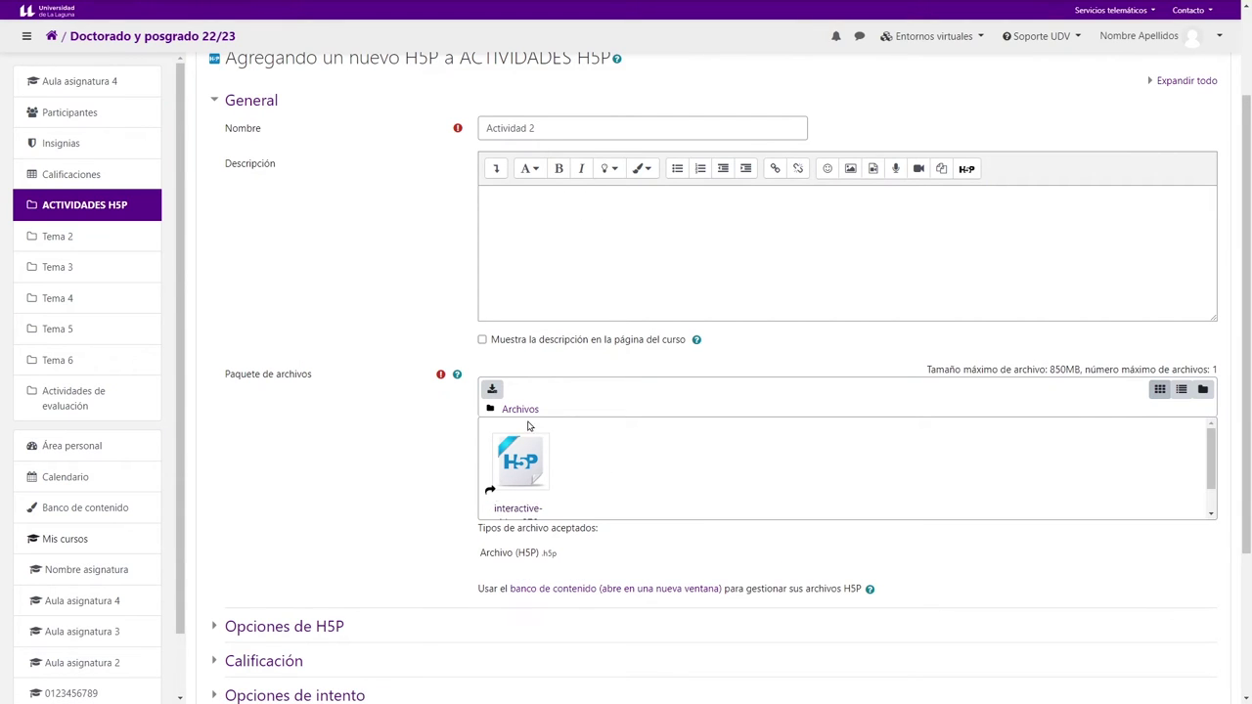
Step: Enable Permitir descargar, Incrustar botón and Botón de copyright in the activity's H5P options
scroll(578, 480, down, 3)
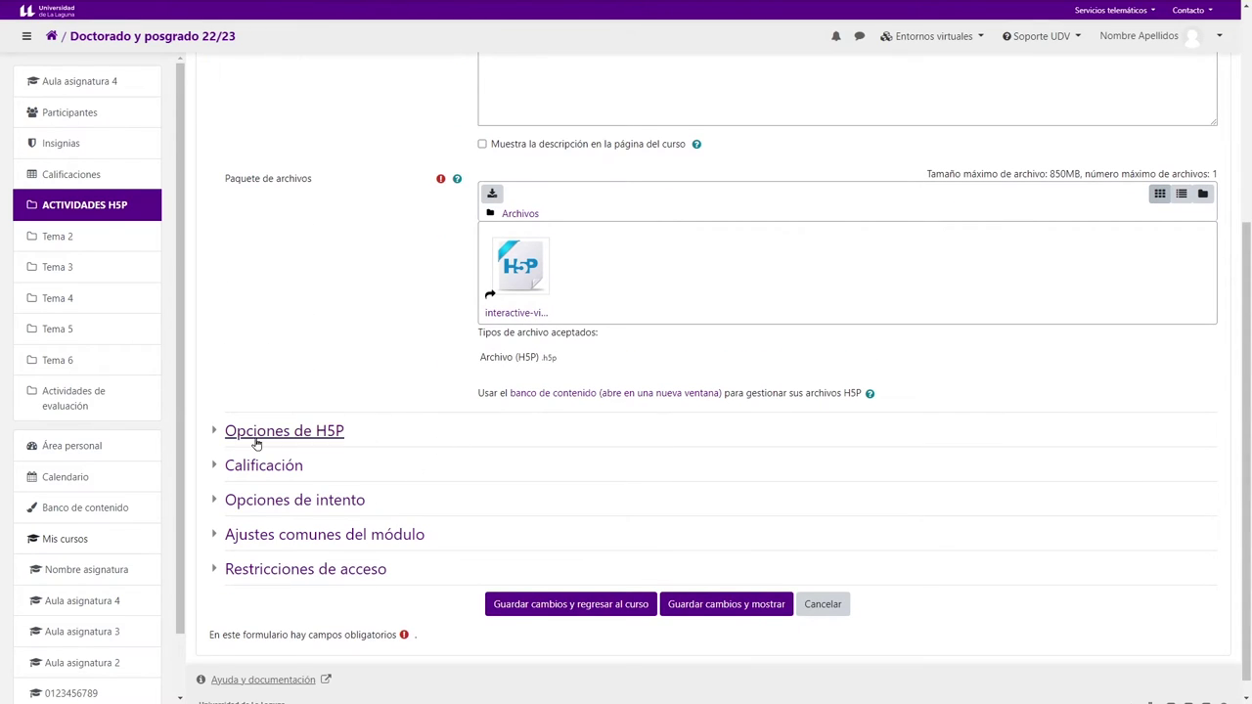
click(315, 439)
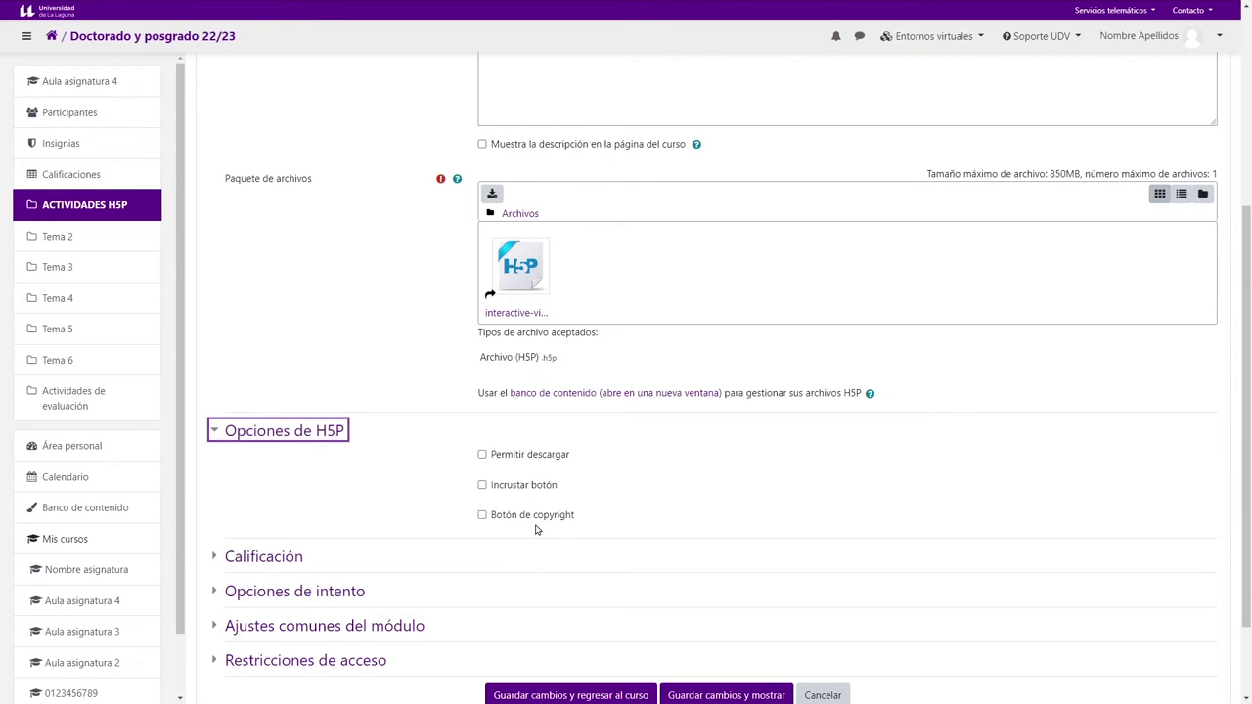
click(482, 455)
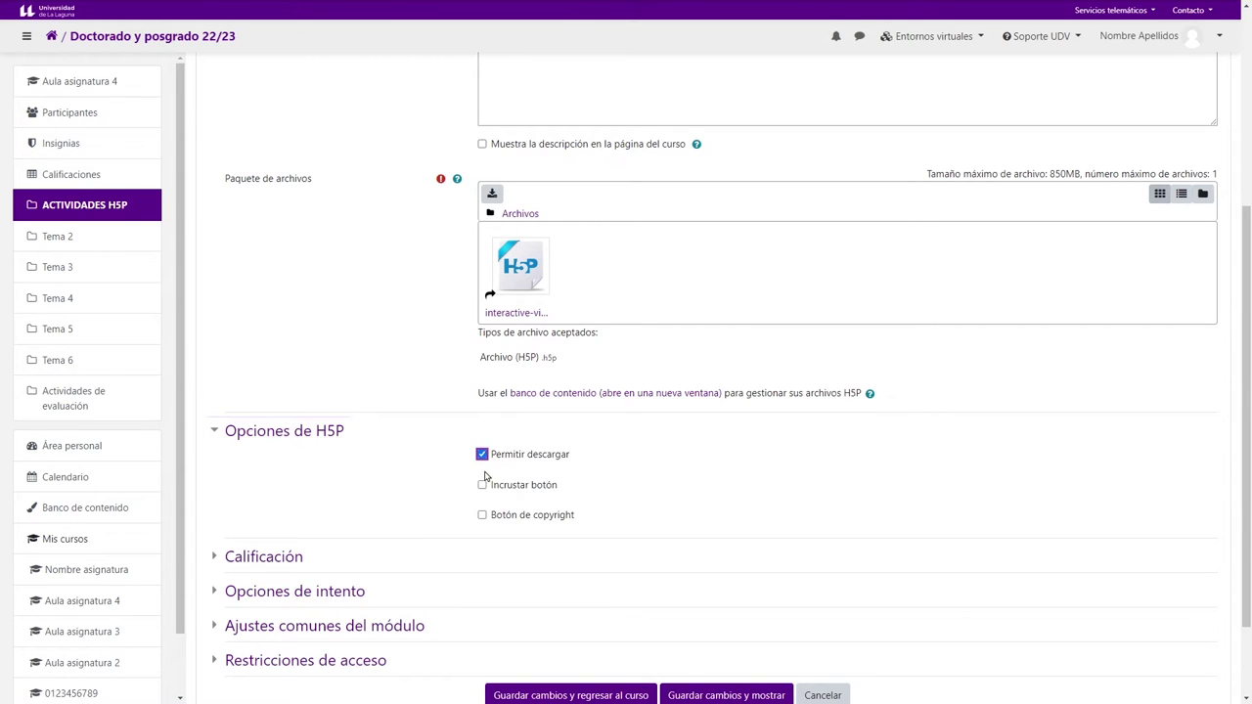
click(482, 485)
click(482, 516)
Step: Set the passing grade to 5, keeping grade type Puntuación, maximum grade 10 and category Sin categorizar
scroll(394, 515, down, 2)
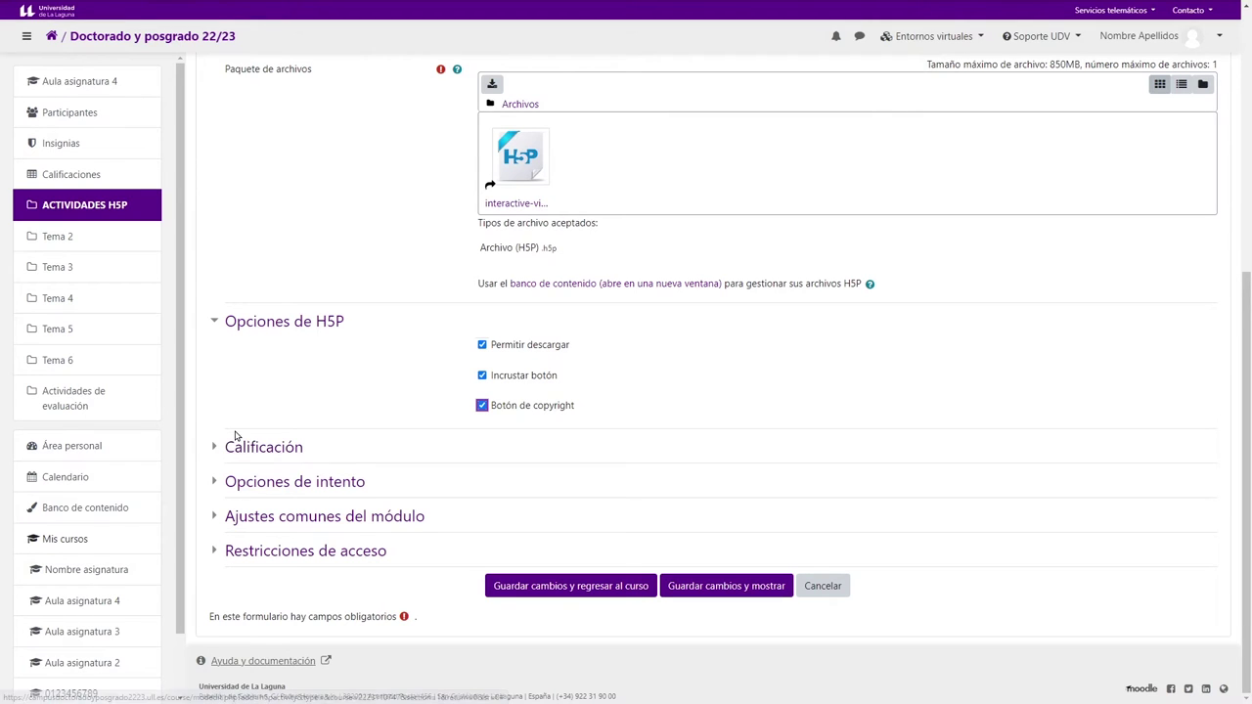
click(269, 447)
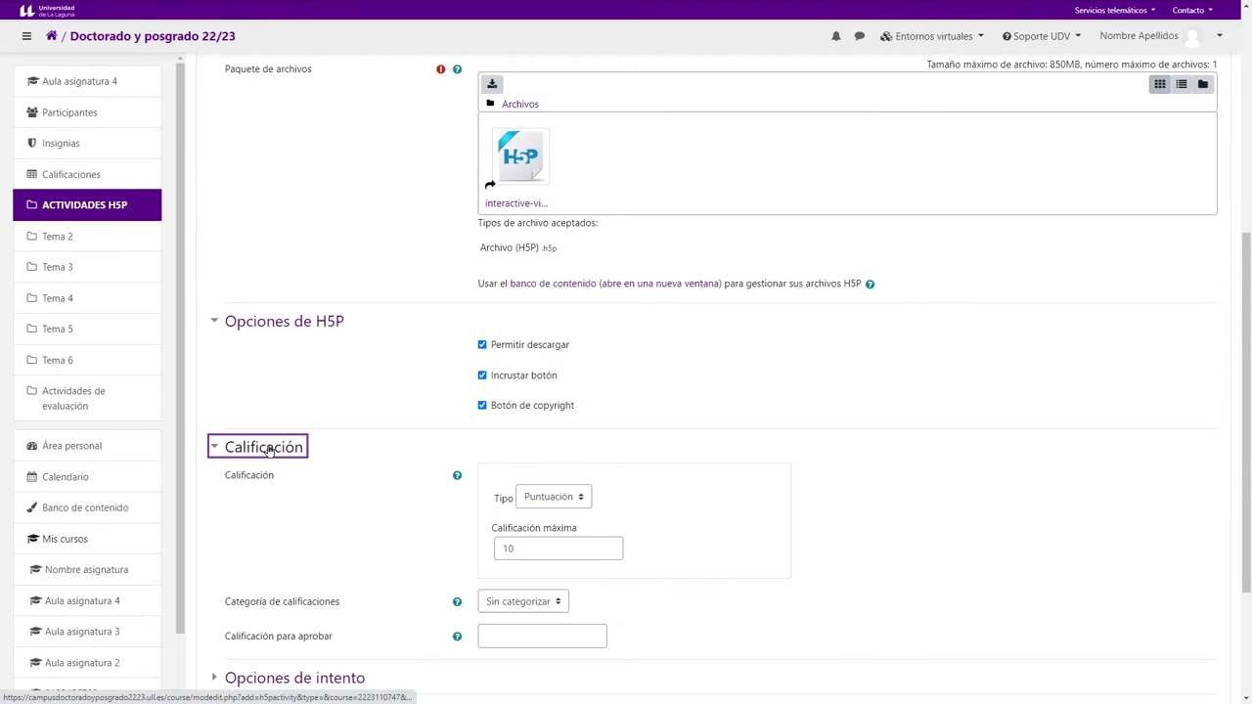
scroll(646, 527, down, 2)
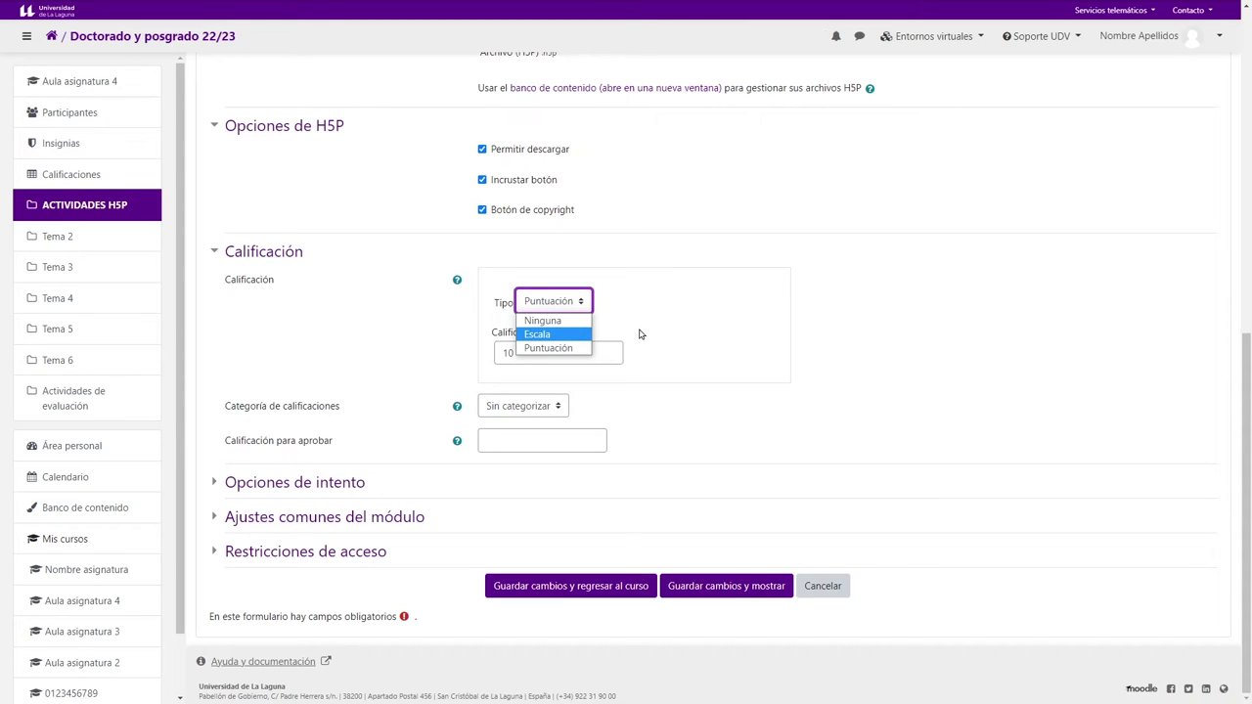
key(Escape)
key(Tab)
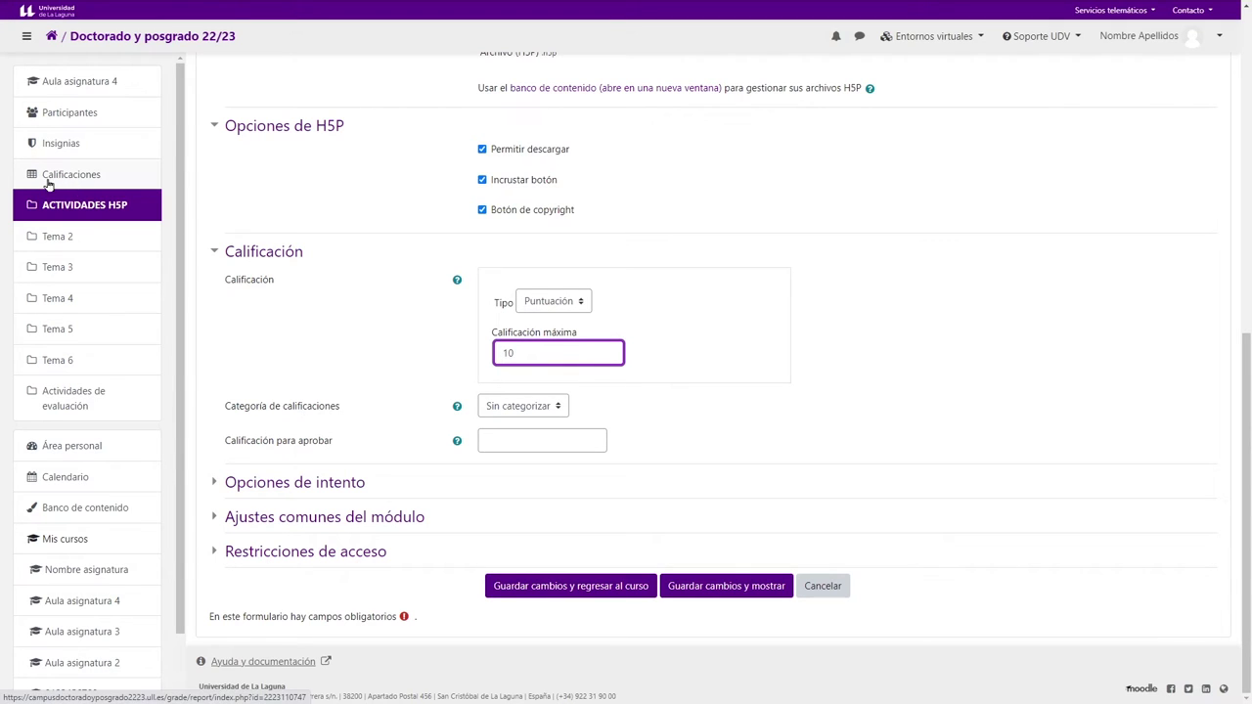
click(560, 410)
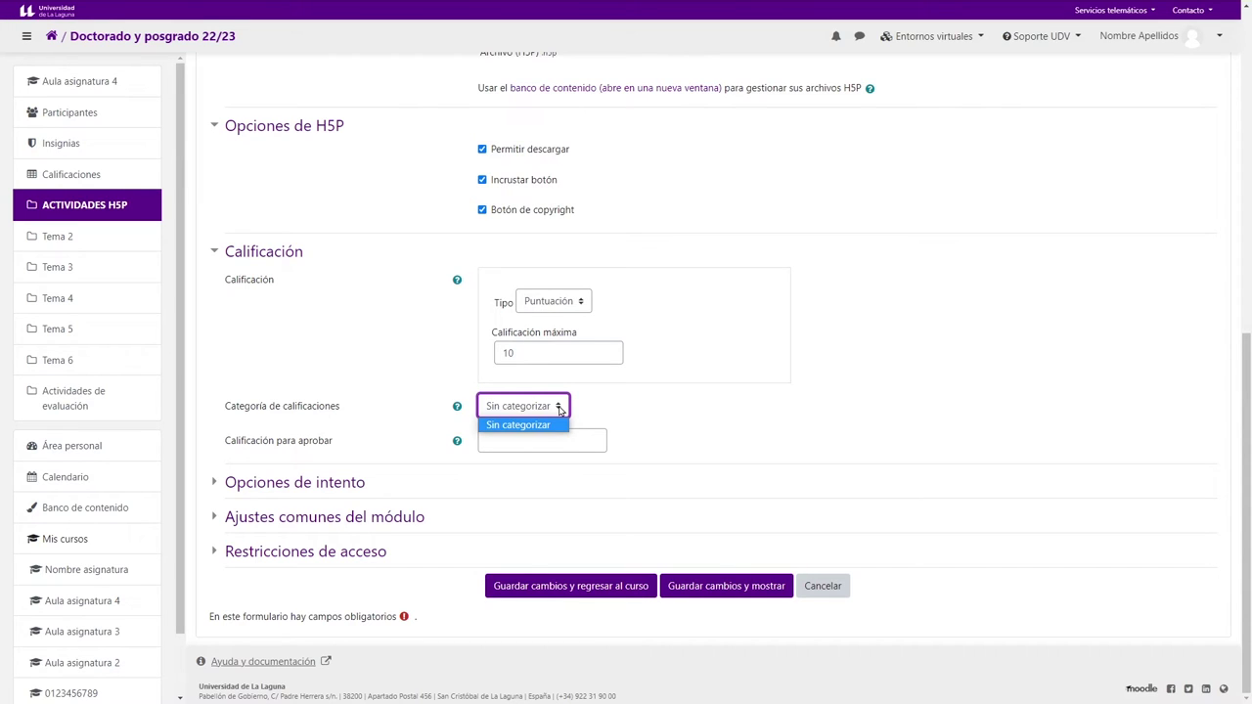
click(562, 411)
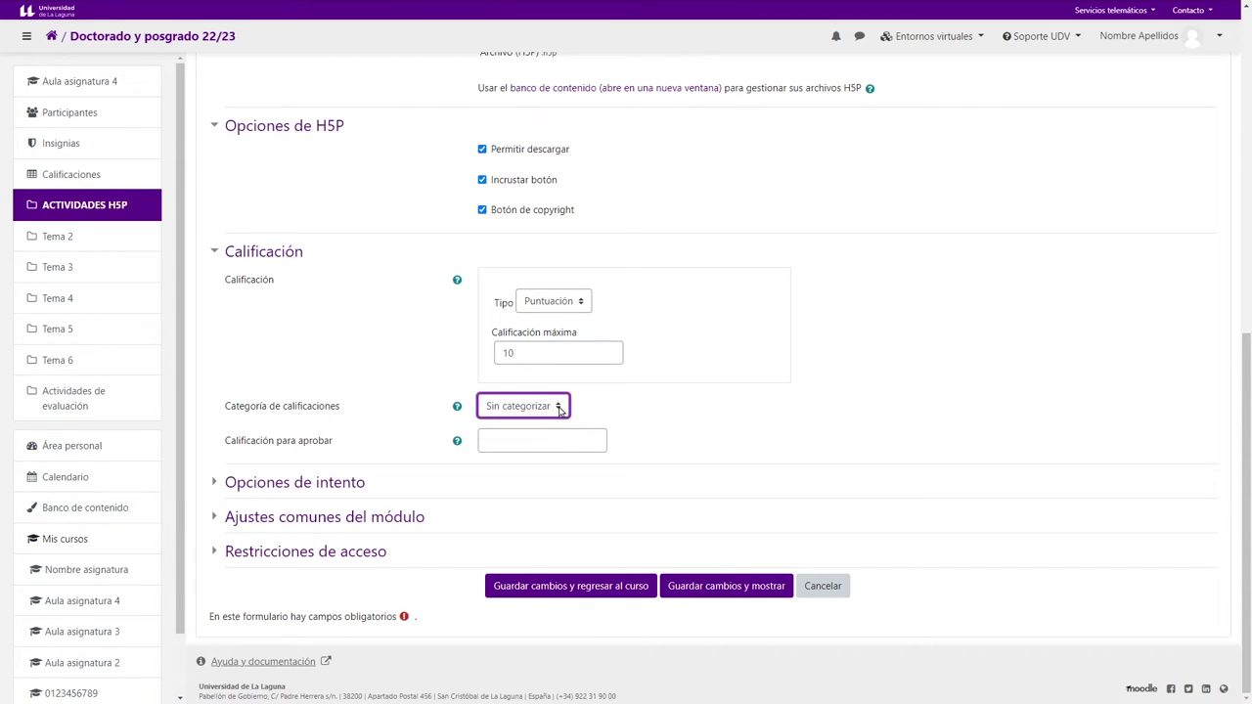
click(510, 440)
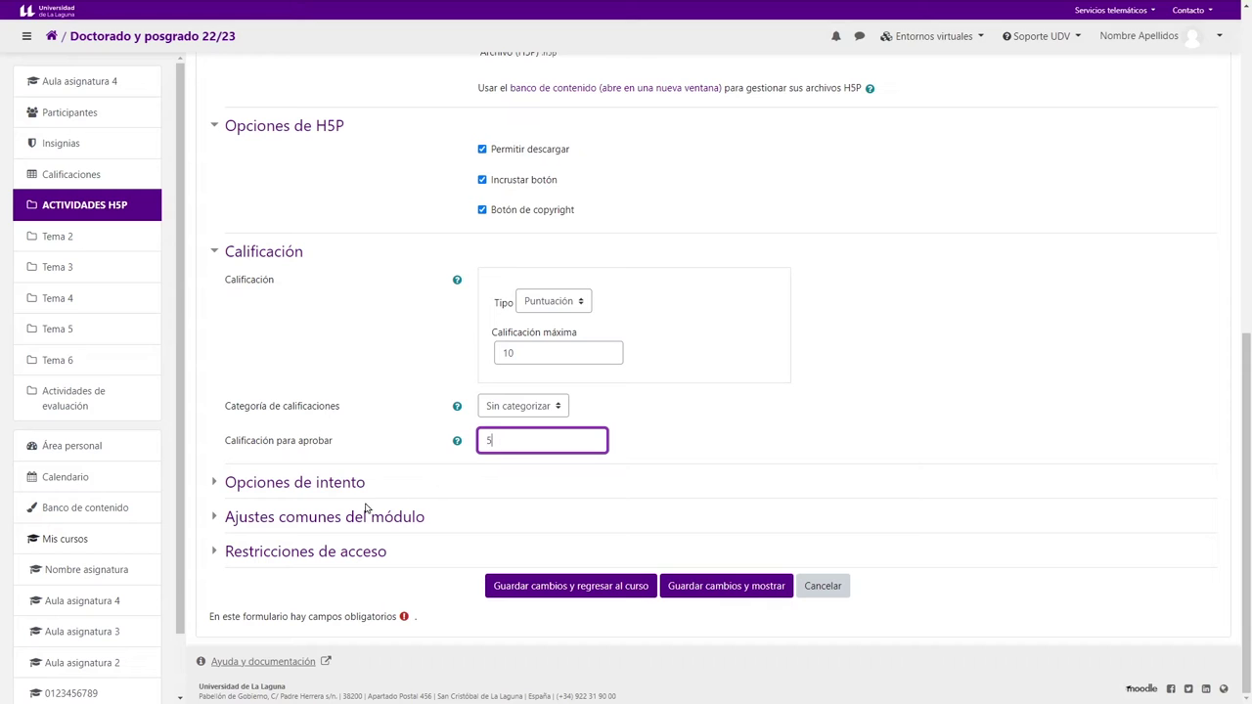
Step: Choose Calificación mas alta as the attempt grading method and let participants review their own attempts
click(323, 483)
scroll(391, 510, down, 2)
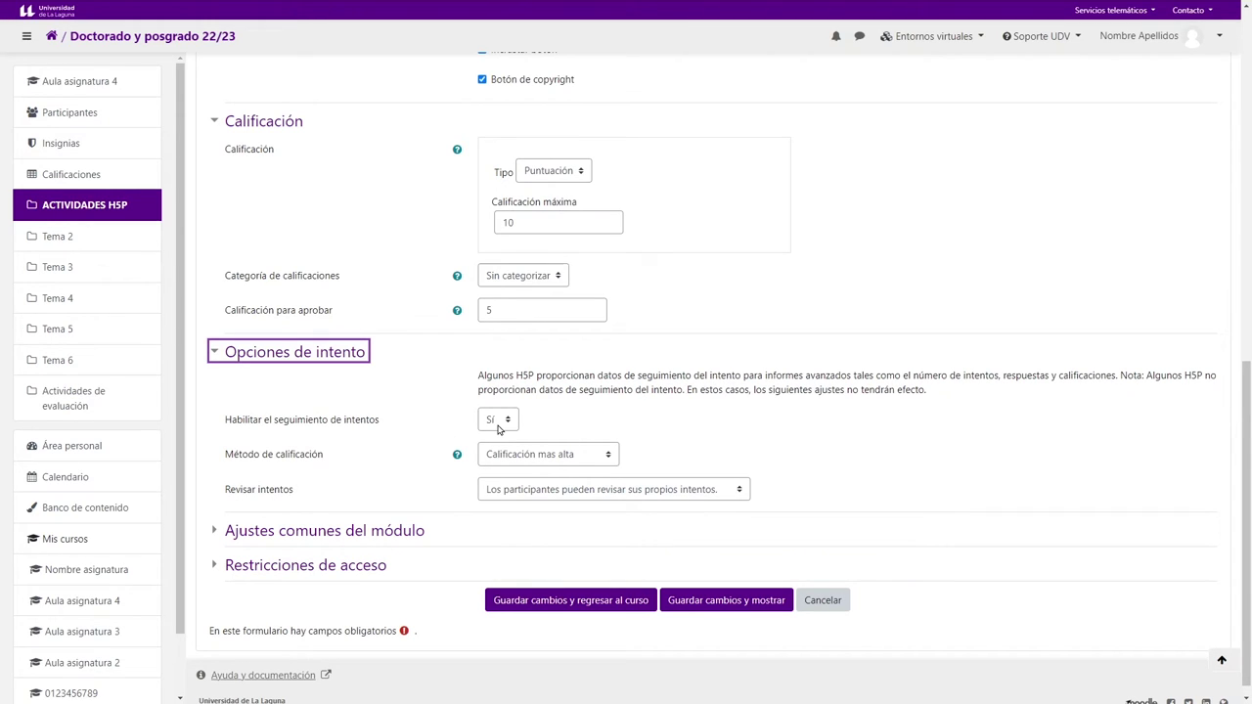
click(608, 457)
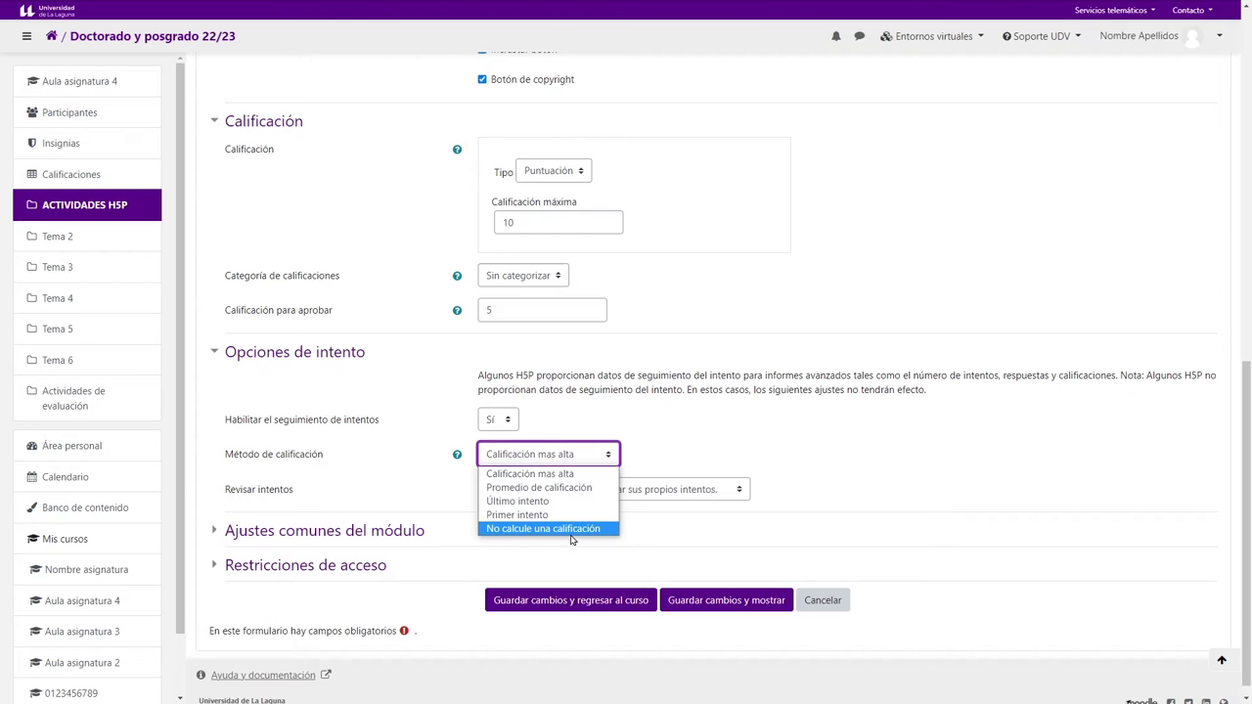
click(522, 477)
click(675, 447)
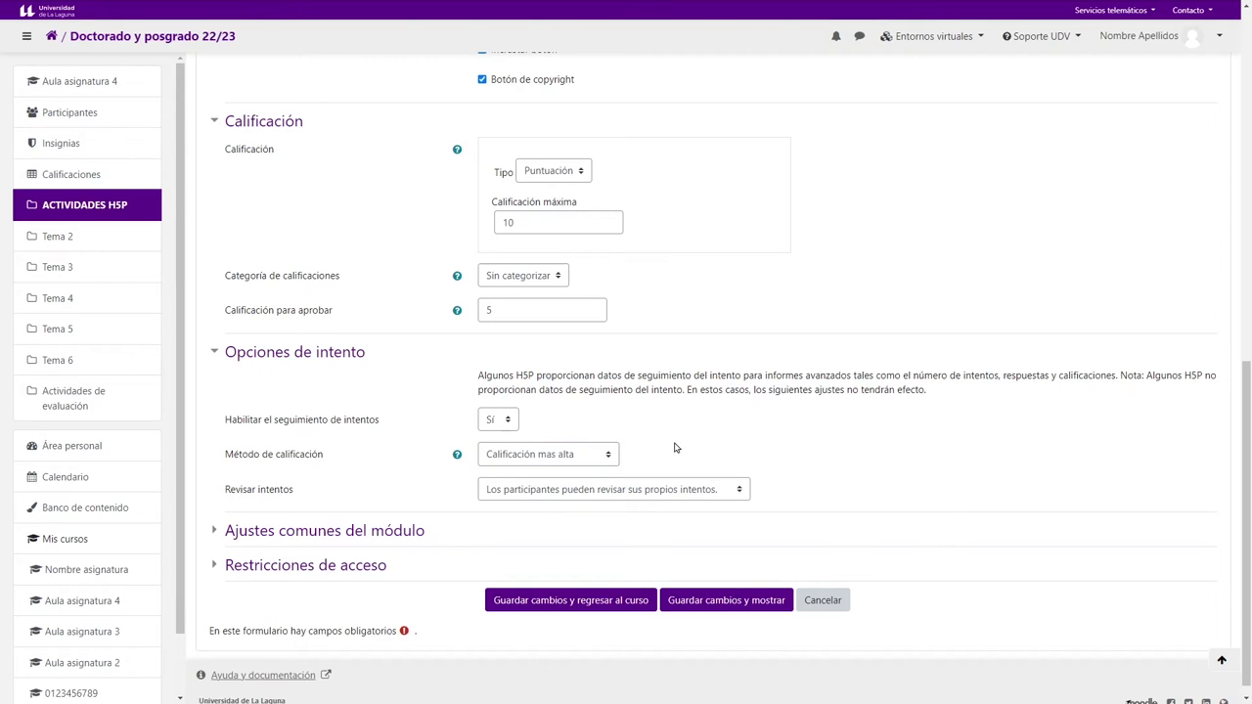
click(740, 491)
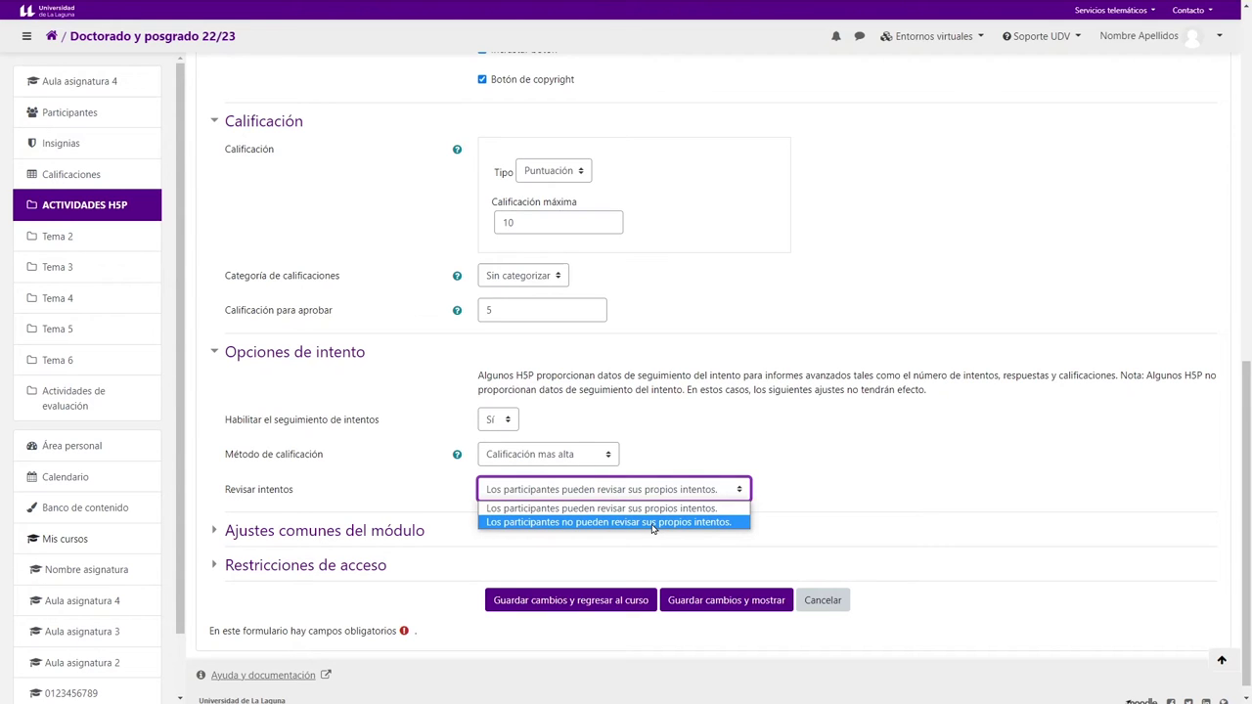
click(602, 509)
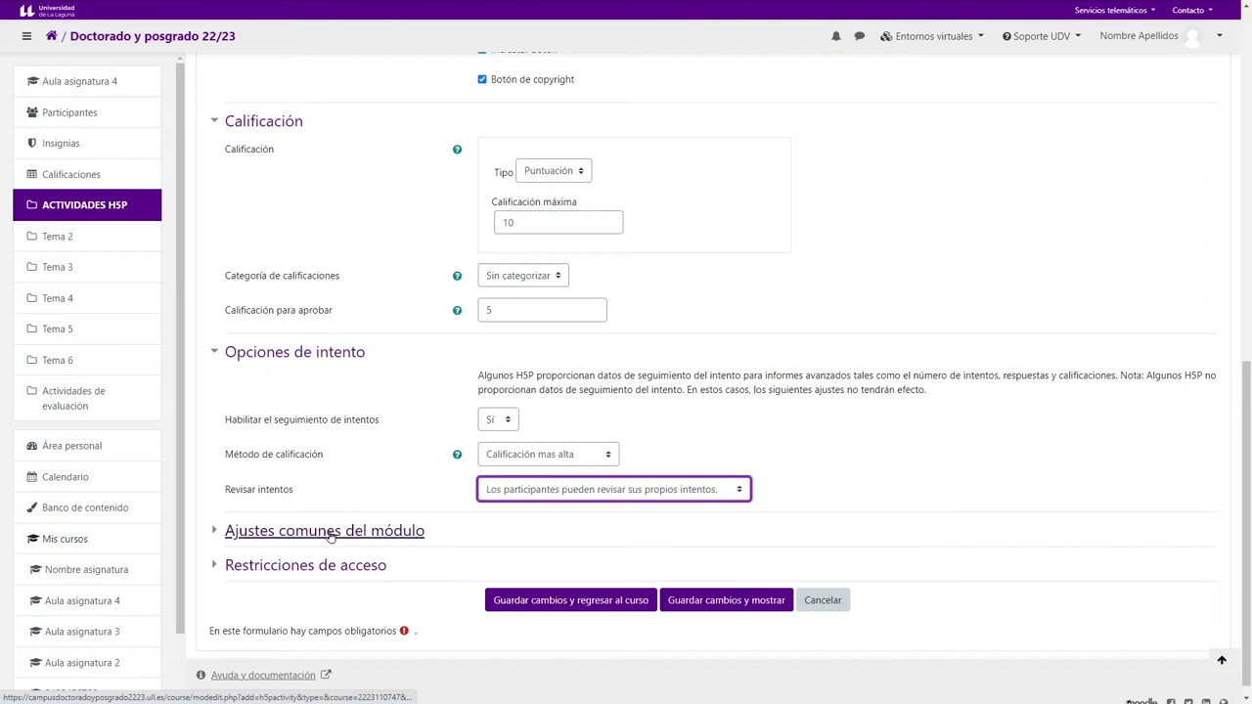
Step: Review the common module settings, keep them as they are, and save the activity, returning to the course
click(422, 528)
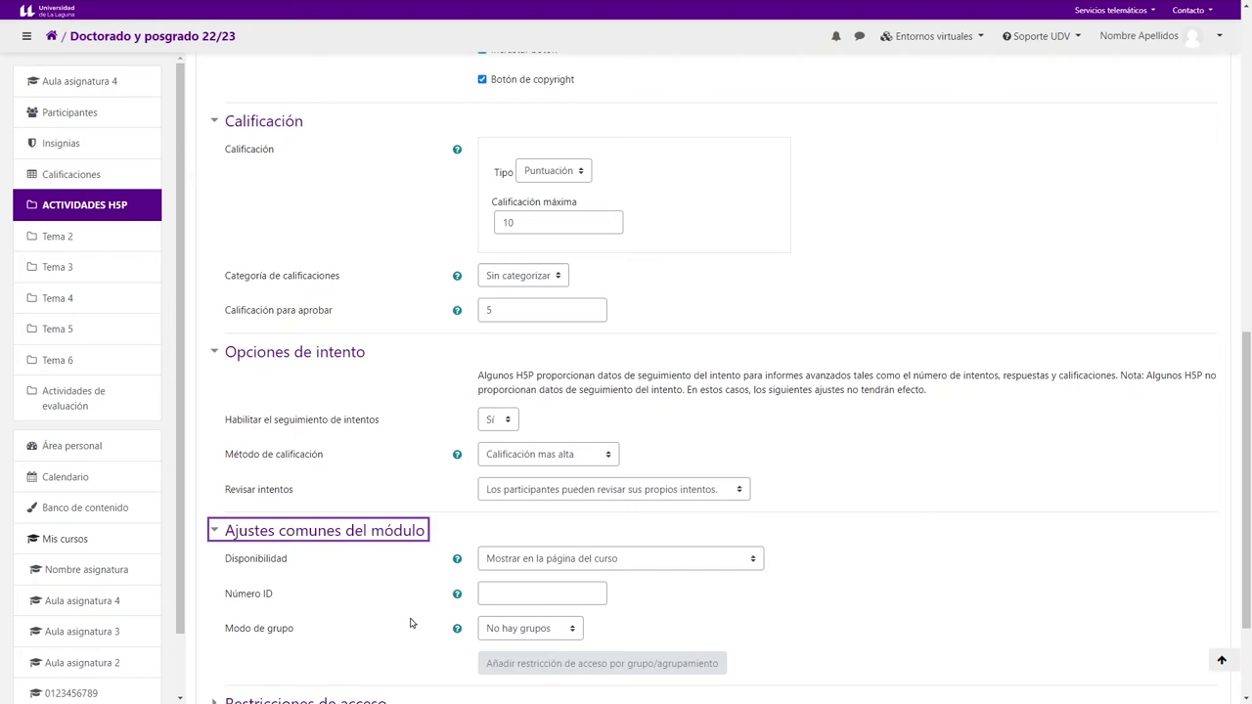
scroll(414, 622, down, 1)
scroll(414, 622, down, 1)
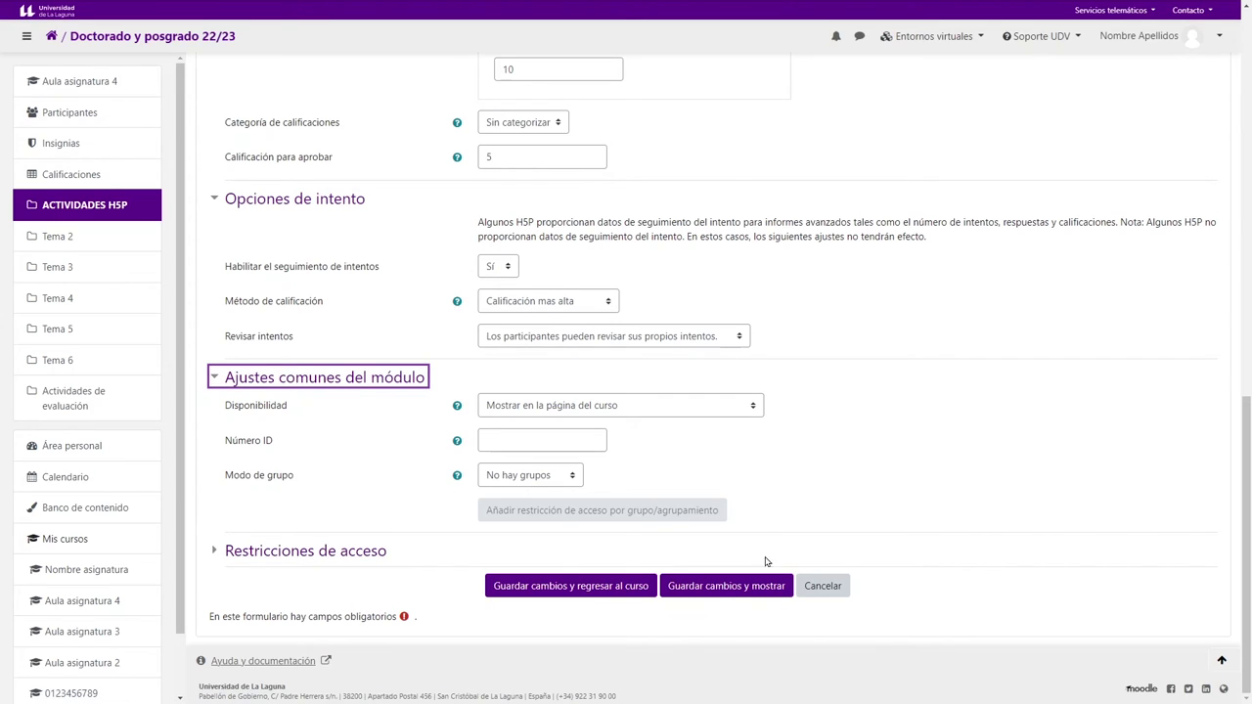
click(591, 593)
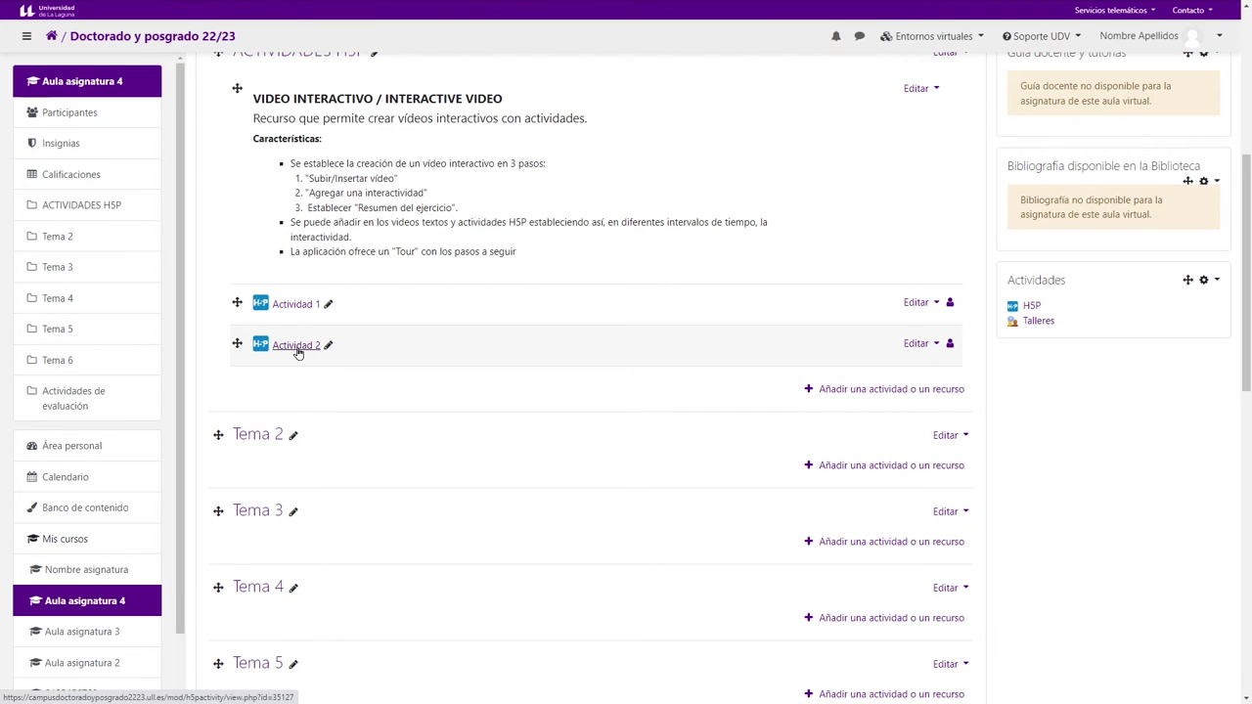
Step: Open Actividad 2, dismiss the preview notice and play its interactive video
click(297, 348)
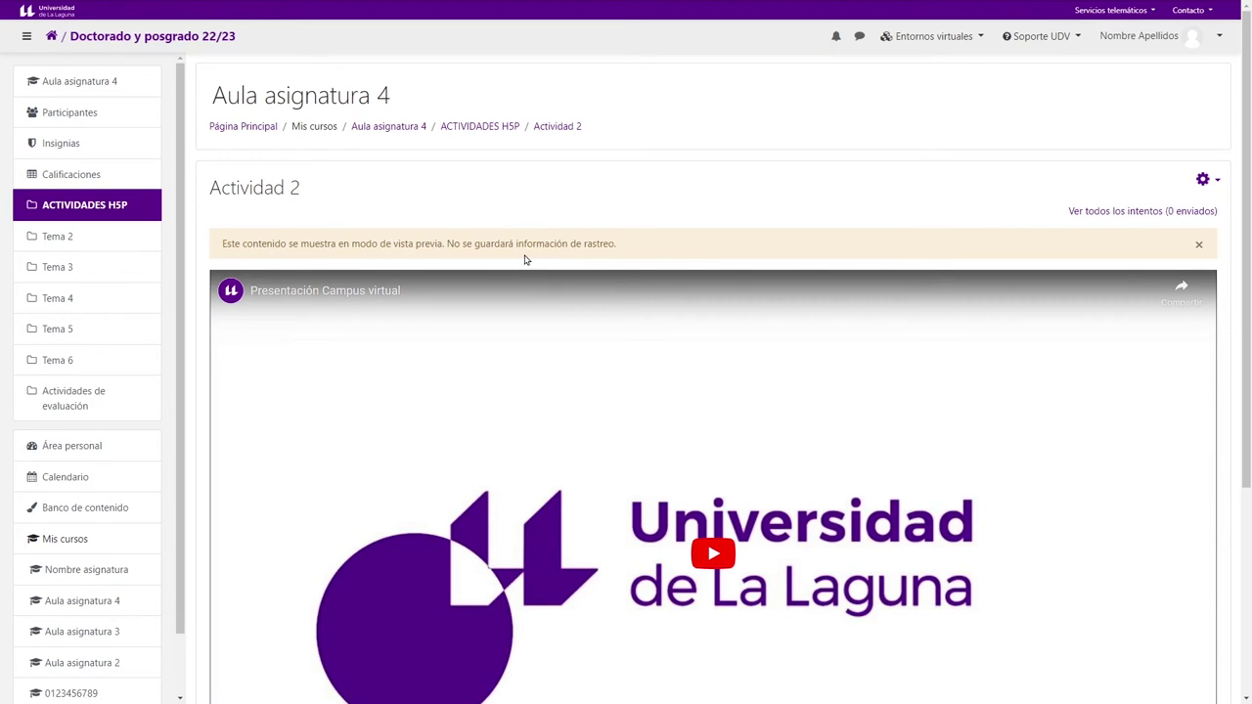
click(1203, 250)
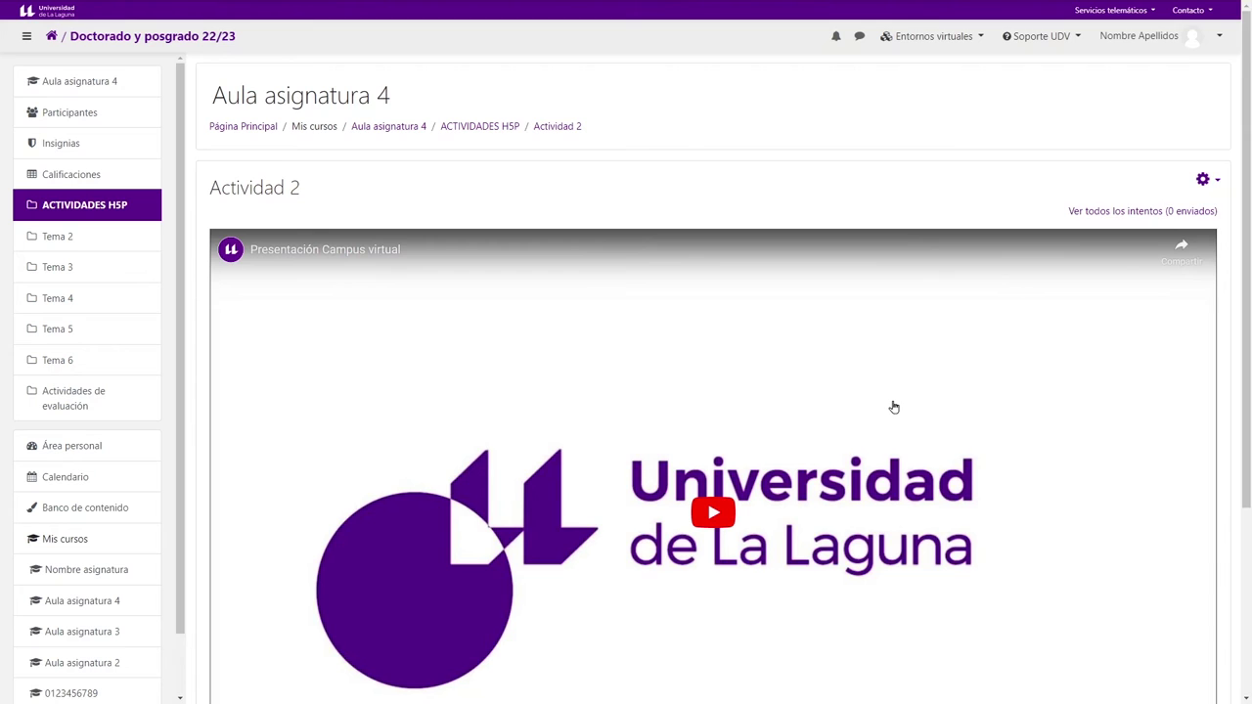
scroll(894, 407, down, 2)
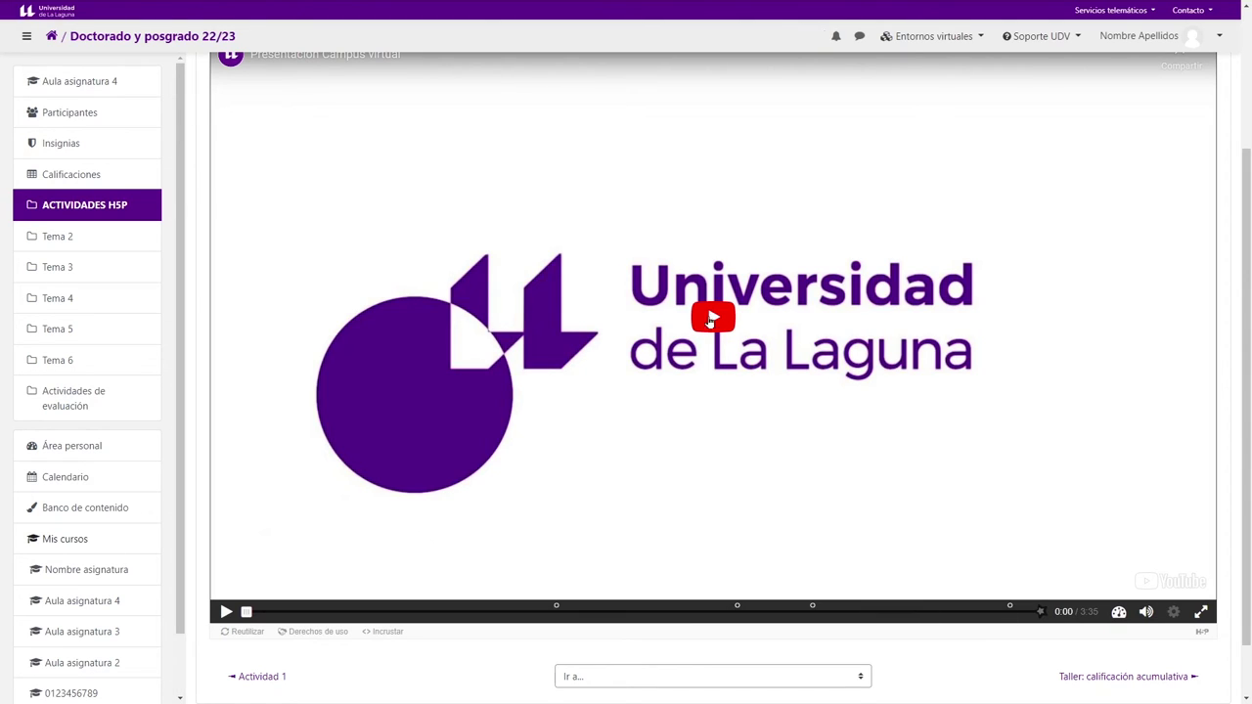
click(711, 319)
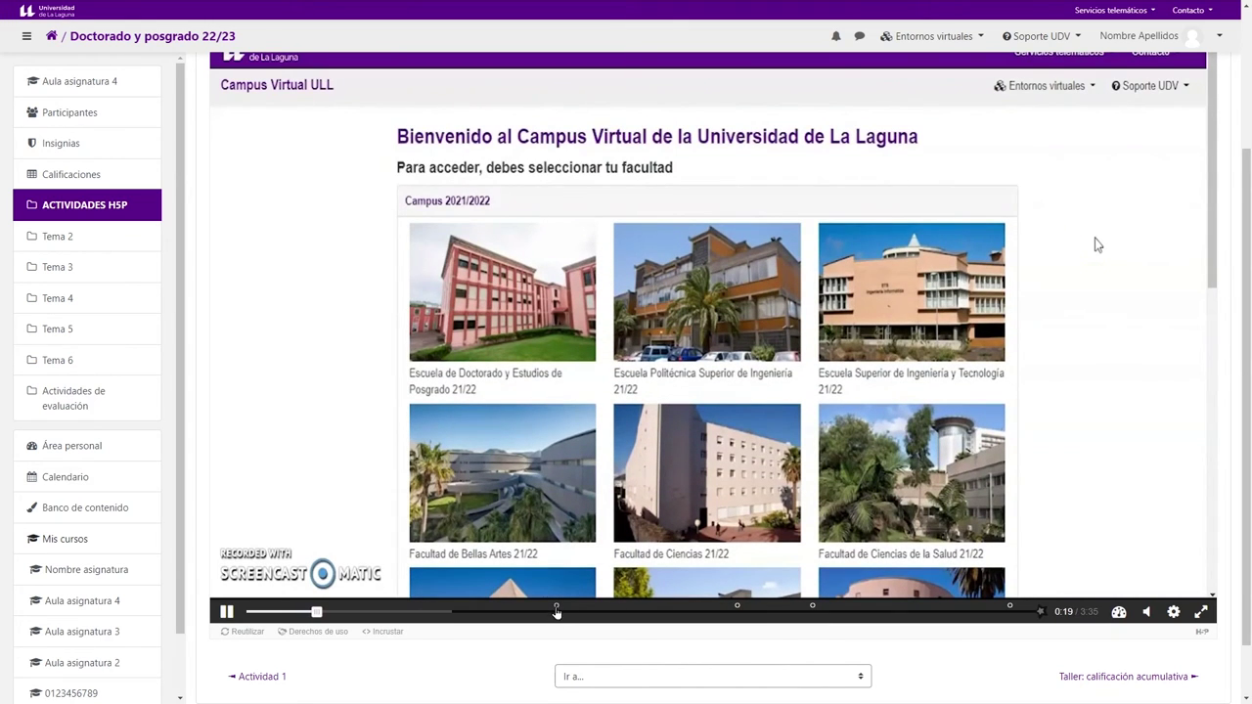
Step: Jump to the 1:25 question, close the video suggestions, answer "Por Entornos y aulas virtuales" and continue the video
click(555, 611)
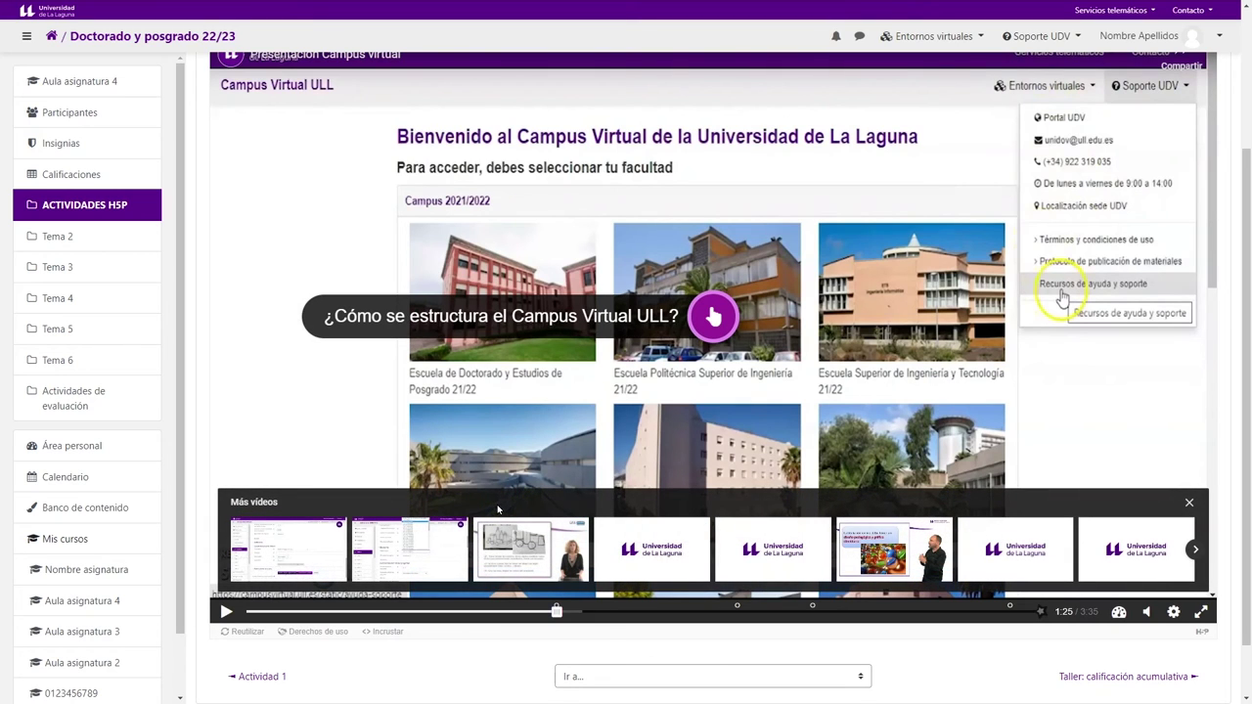
click(1189, 504)
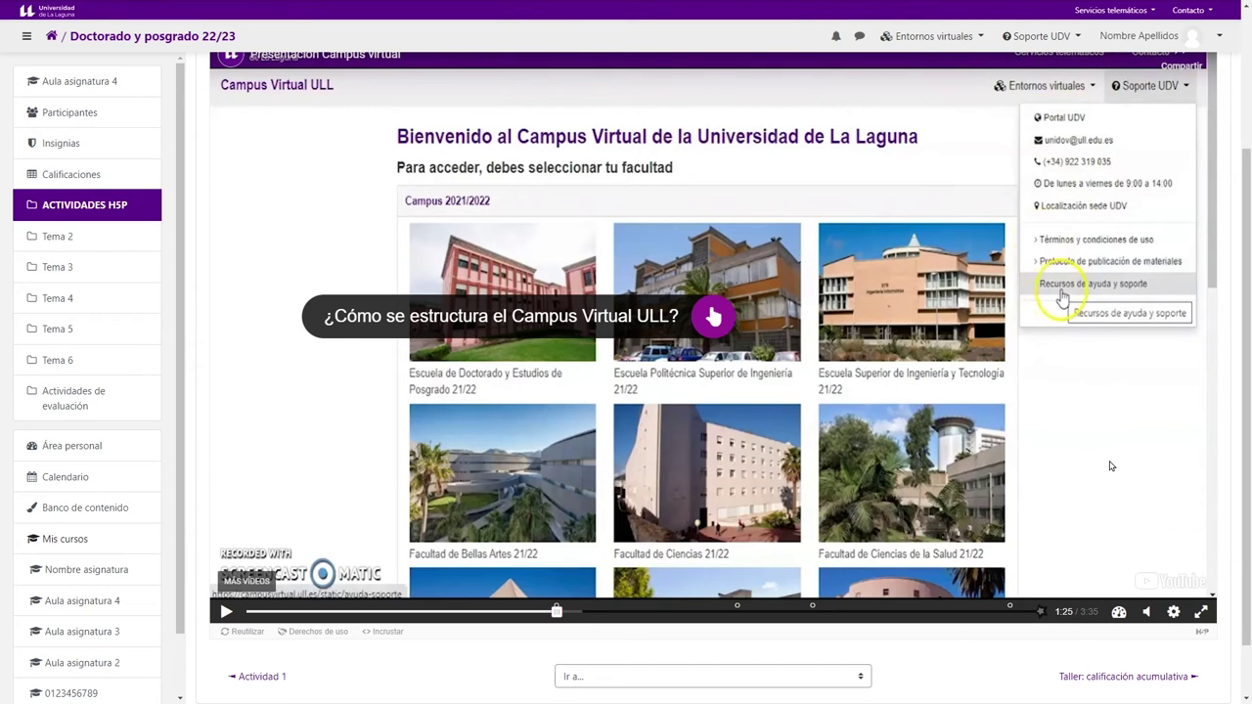
click(715, 316)
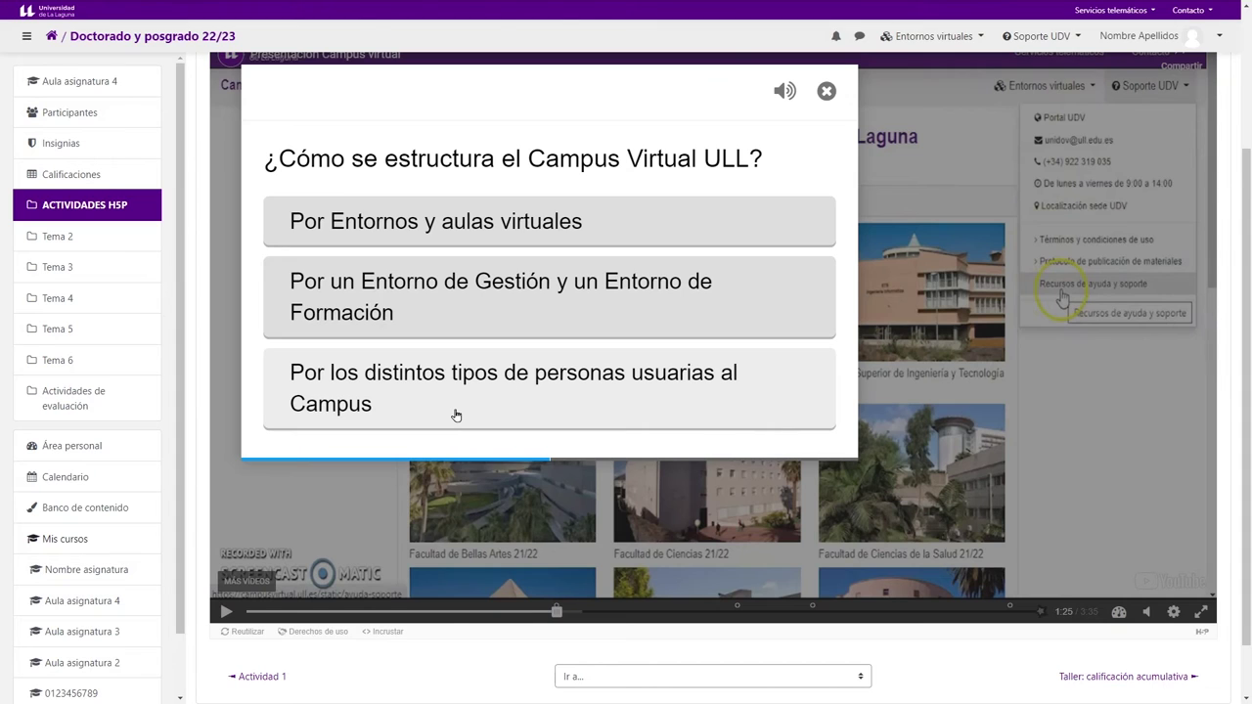
click(443, 224)
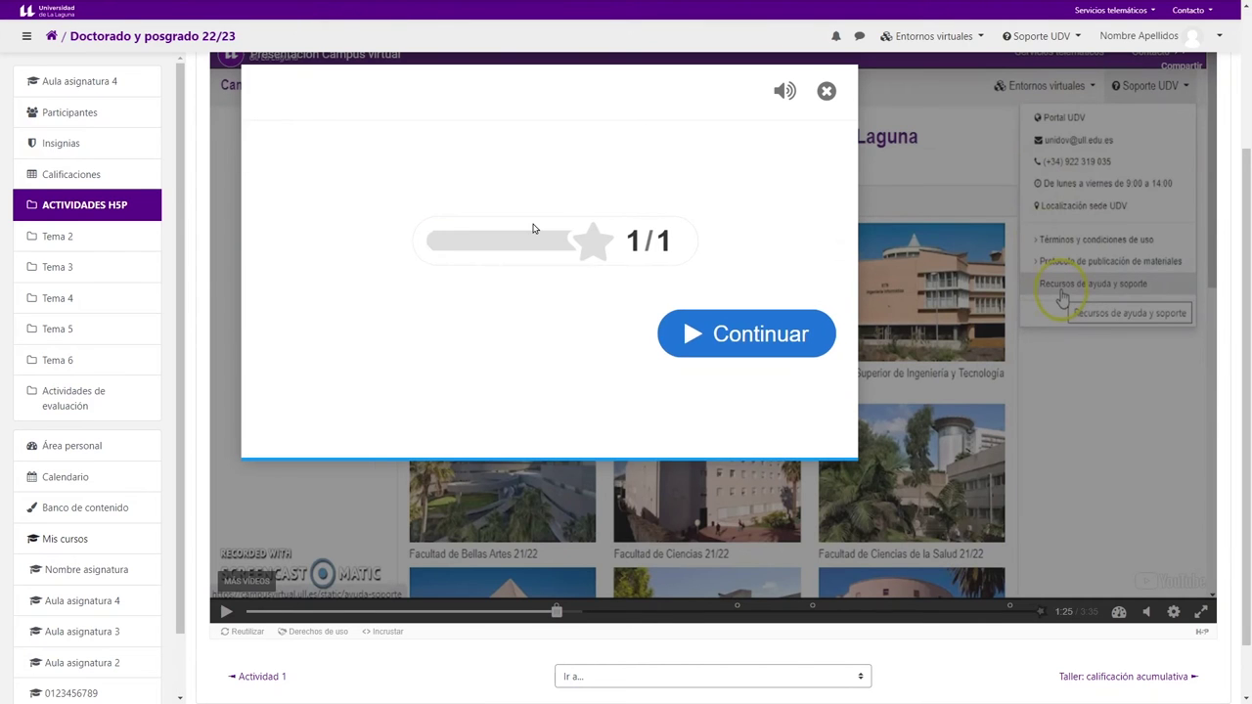
click(750, 335)
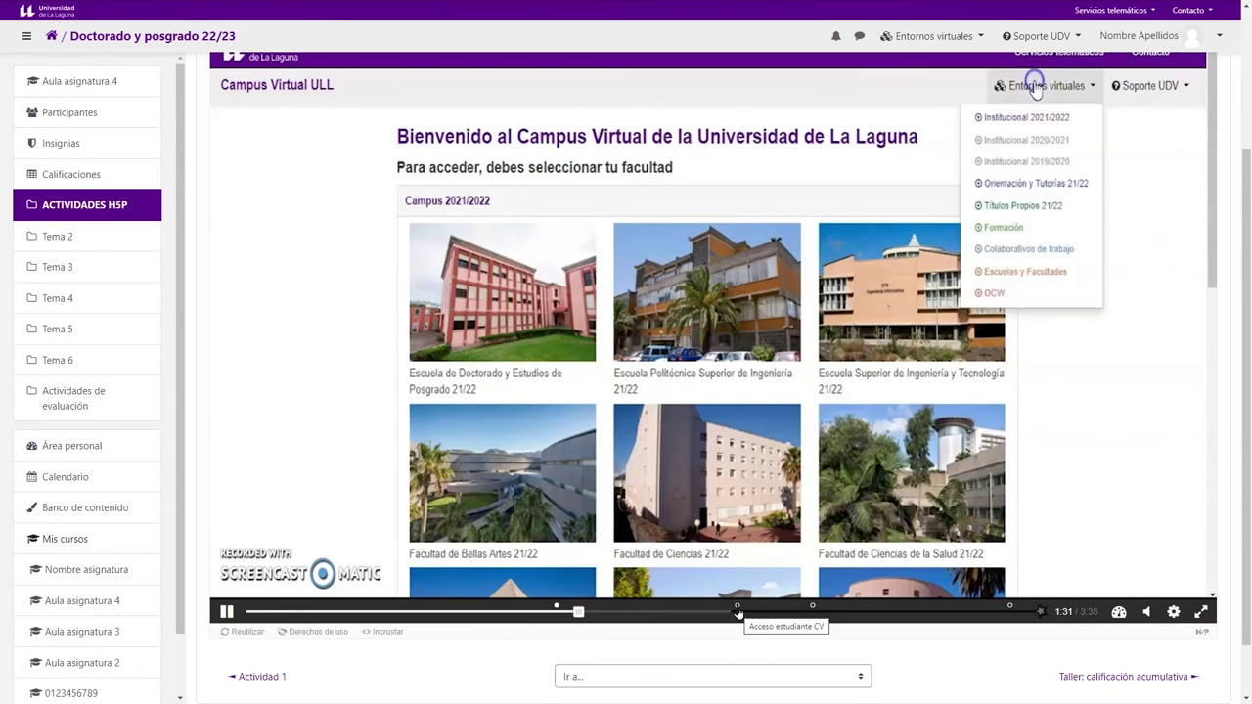
Step: Go to the "Acceso estudiante CV" question, mute its sound, answer "Su nombre de usuario/a y la contraseña" and continue
click(738, 613)
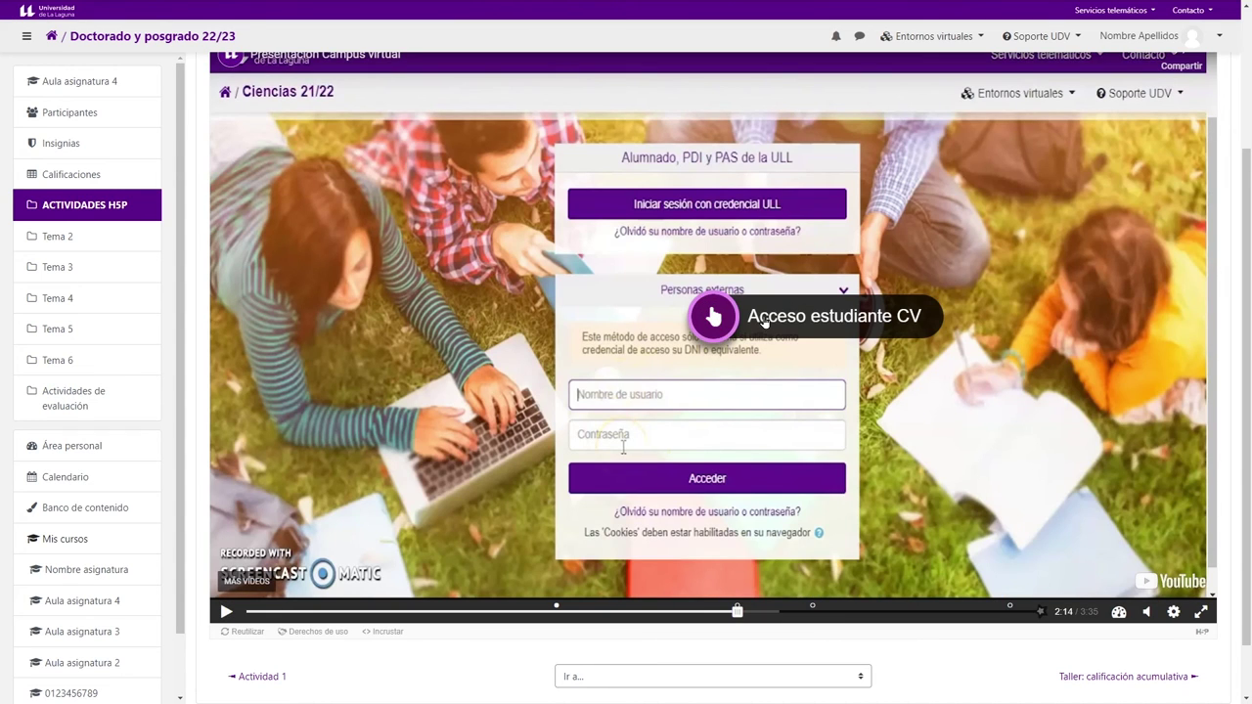
click(734, 318)
click(784, 95)
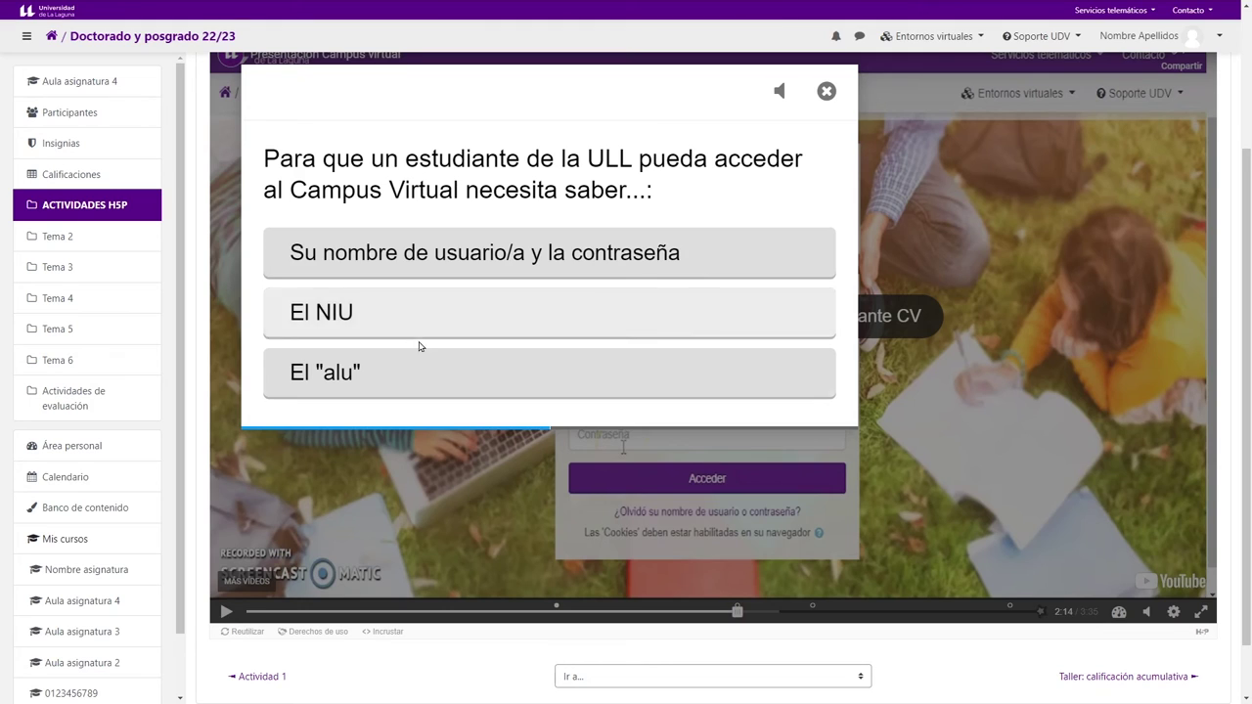
click(389, 256)
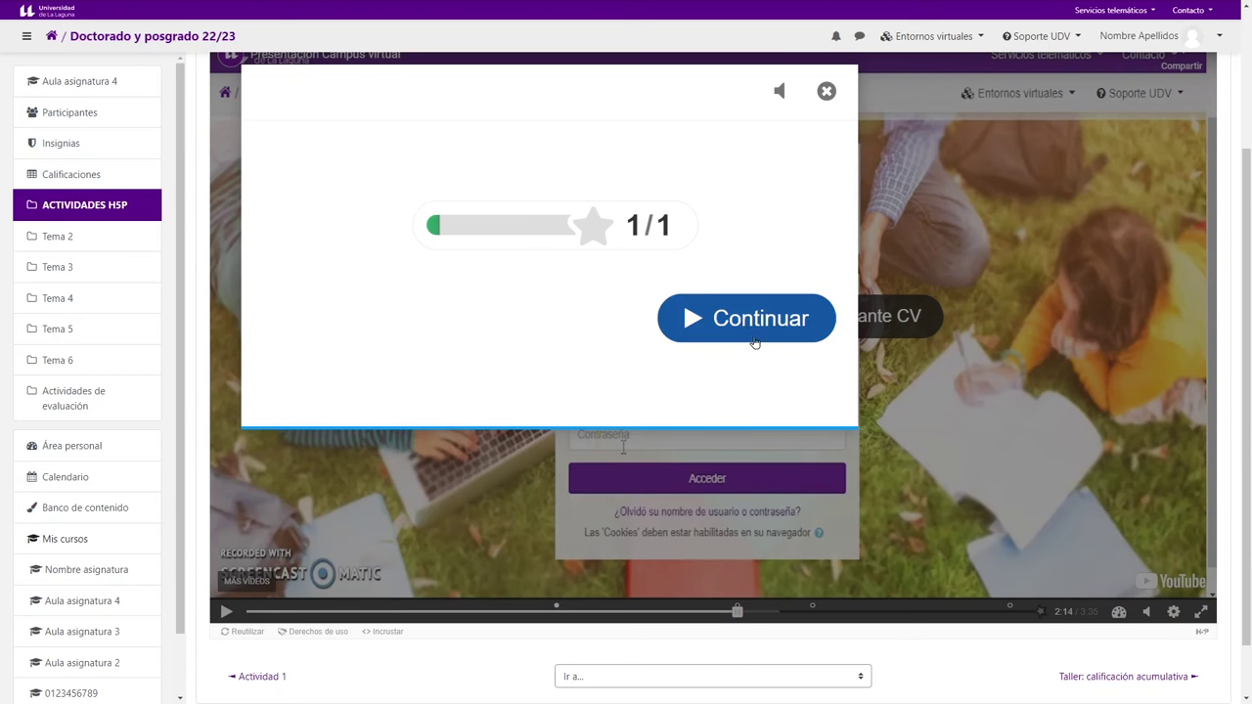
click(741, 328)
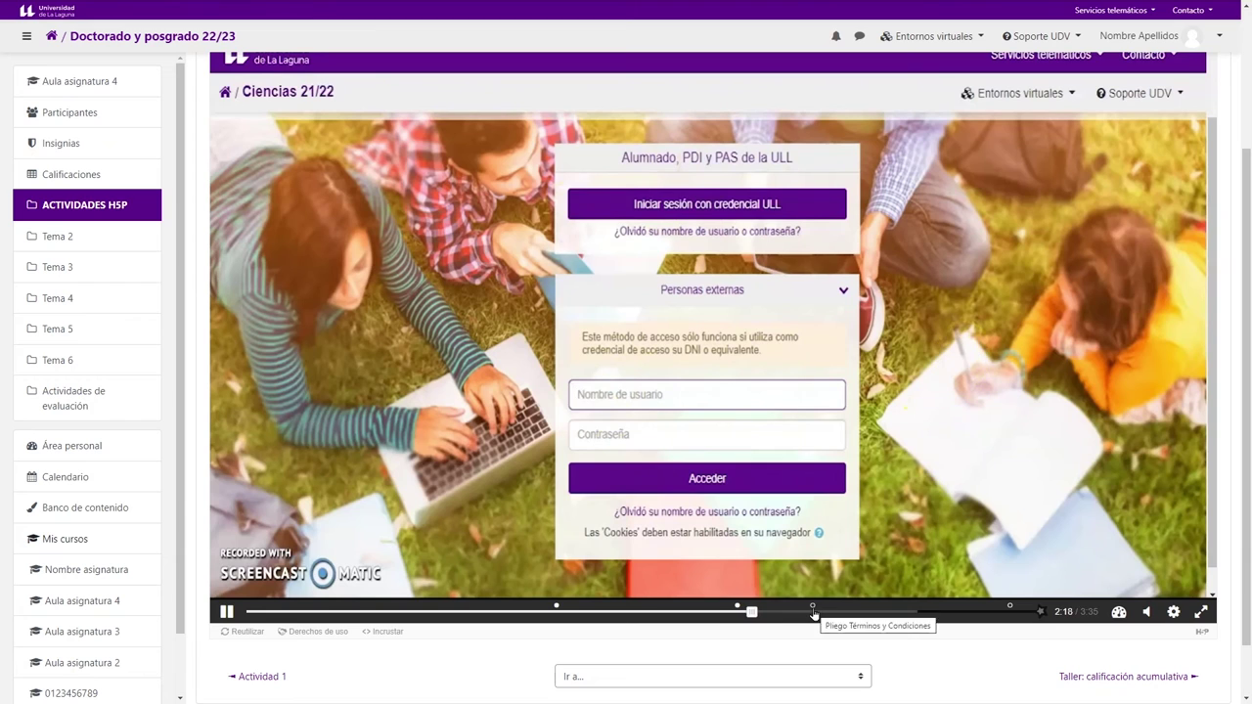
Step: Answer the "Pliego Términos y Condiciones" question with "Autentificarnos con las credenciales institucionales" and continue without showing the solution
click(812, 609)
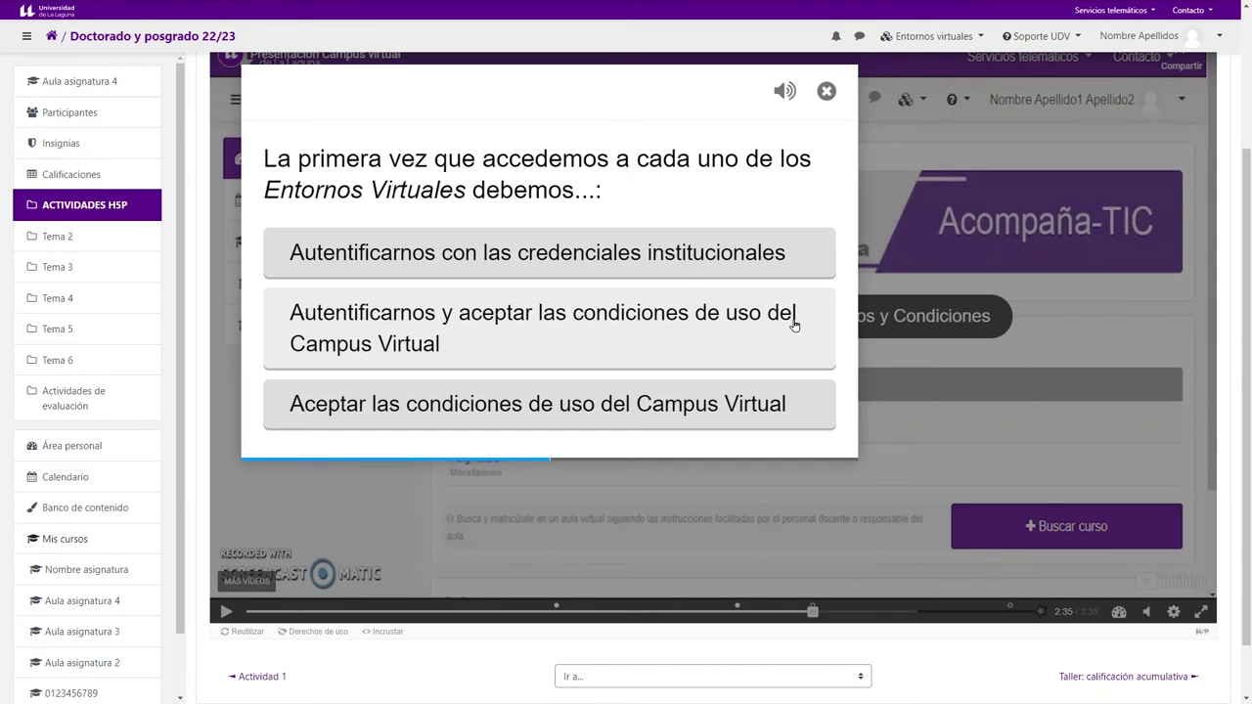
click(479, 257)
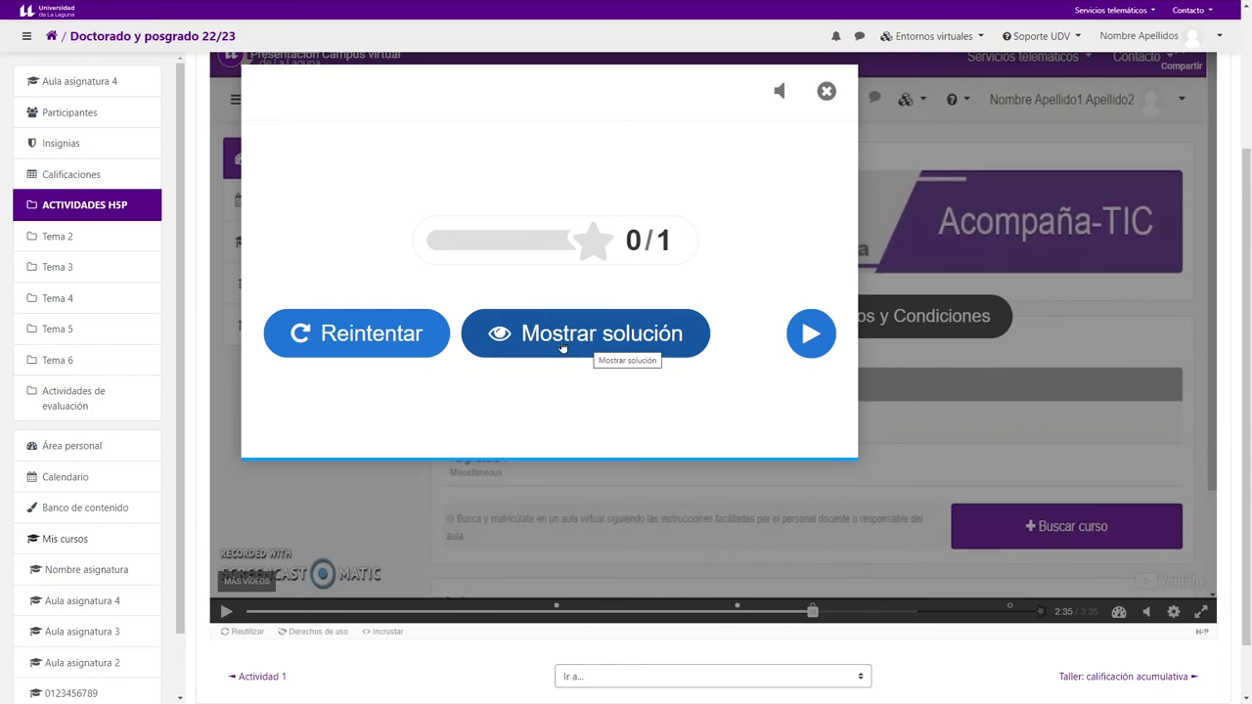
click(810, 334)
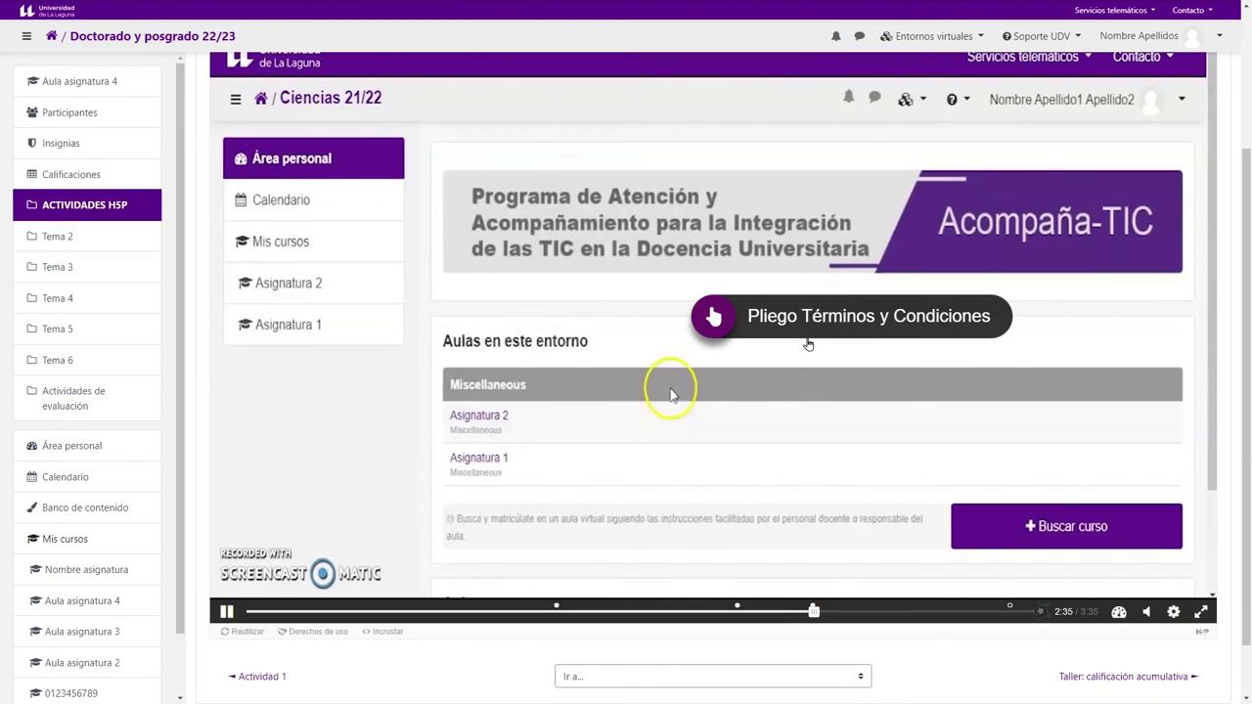
Step: Answer the "Soporte Técnico CV" question with "La Unidad para la Docencia Virtual (UDV)", play to the end and submit the answers
click(1010, 611)
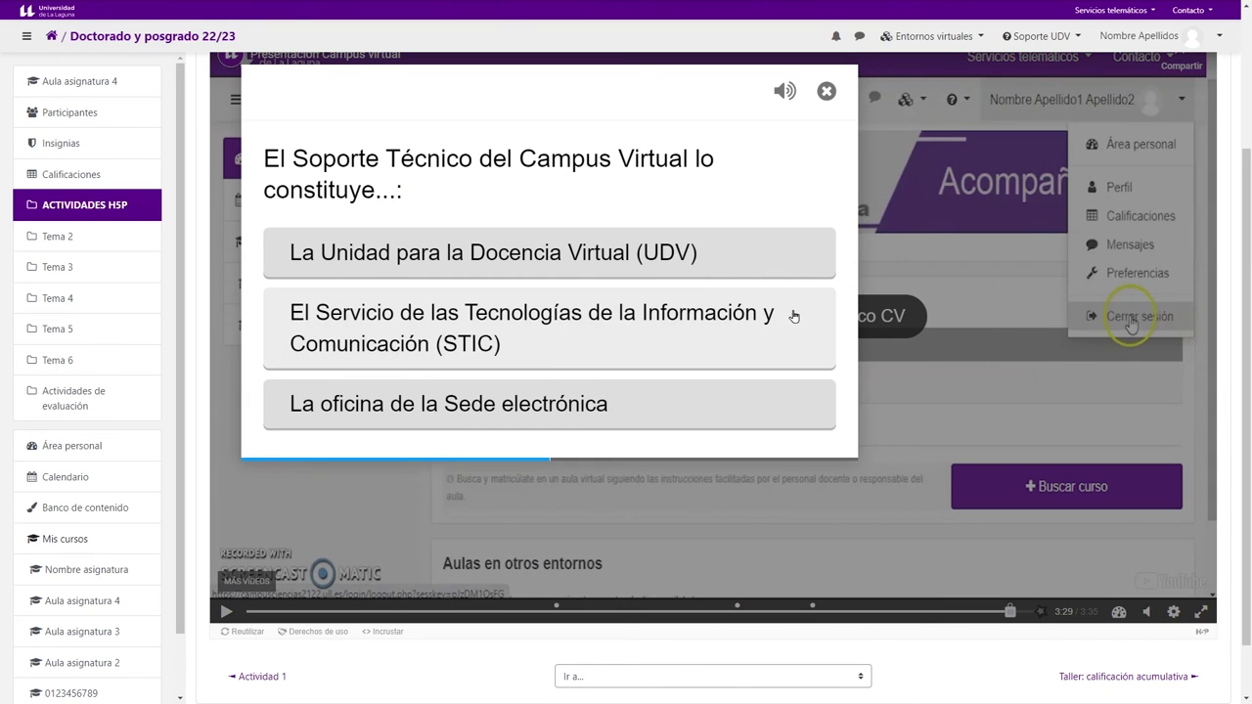
click(481, 256)
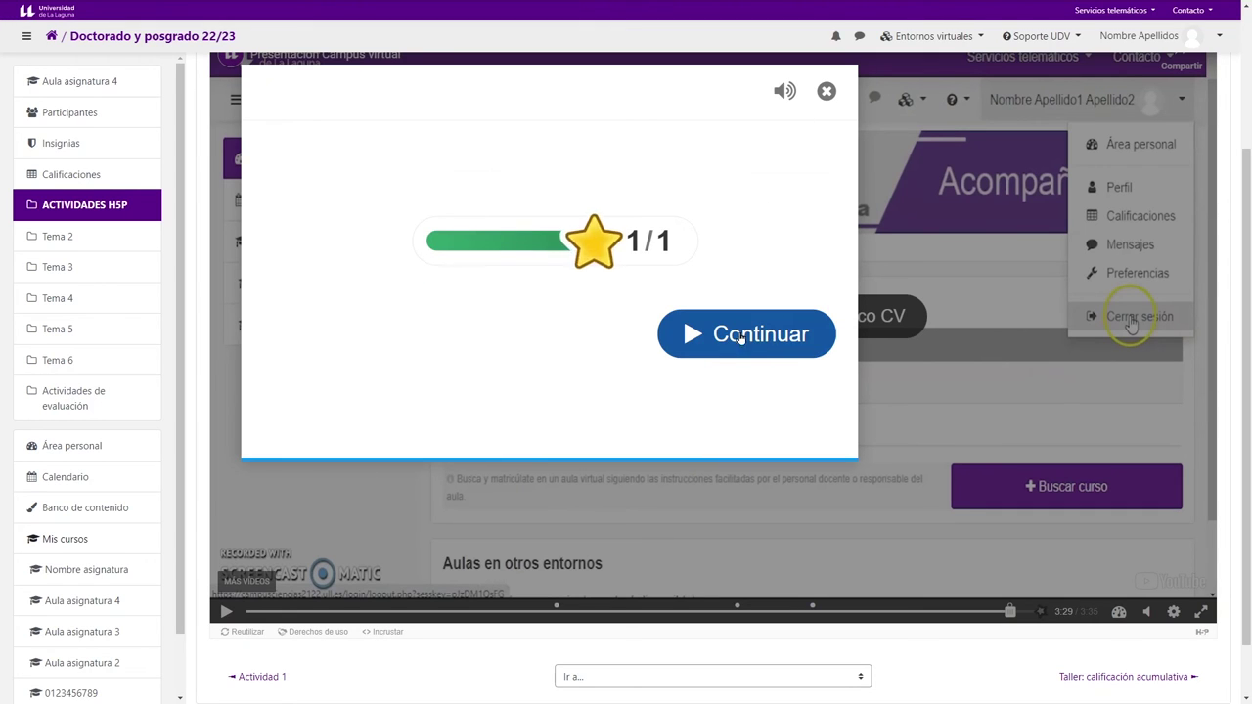
click(746, 336)
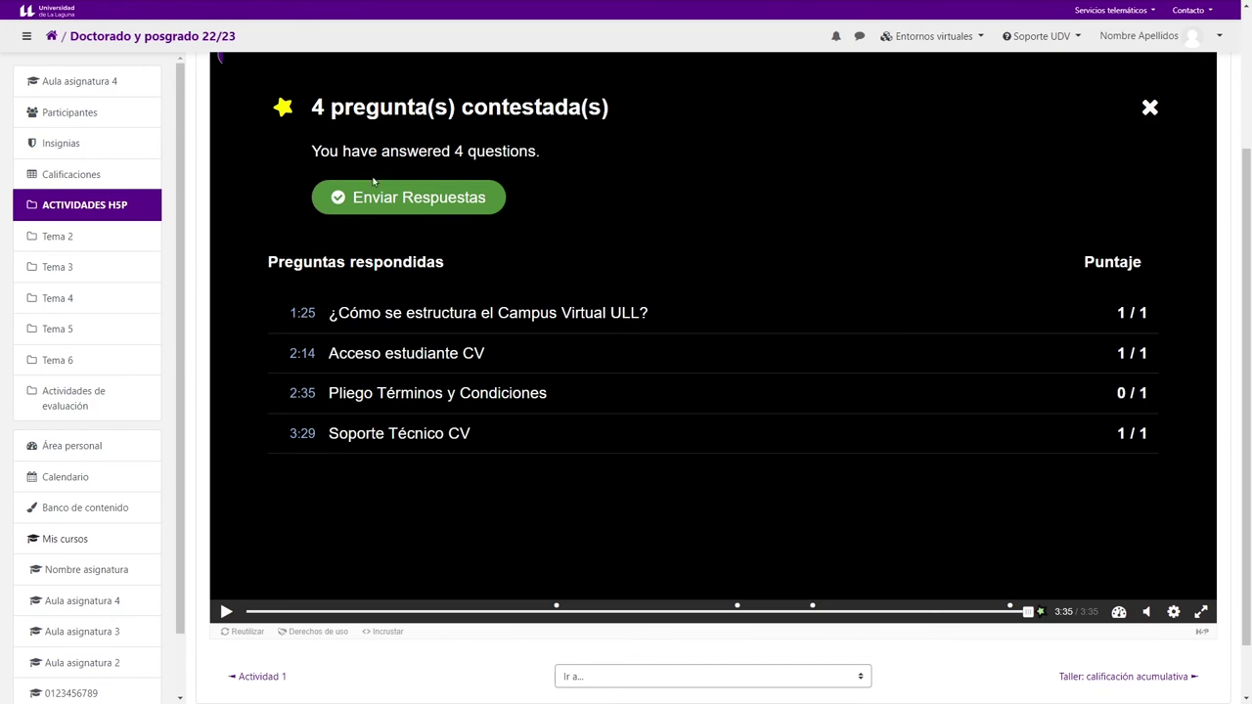
click(412, 201)
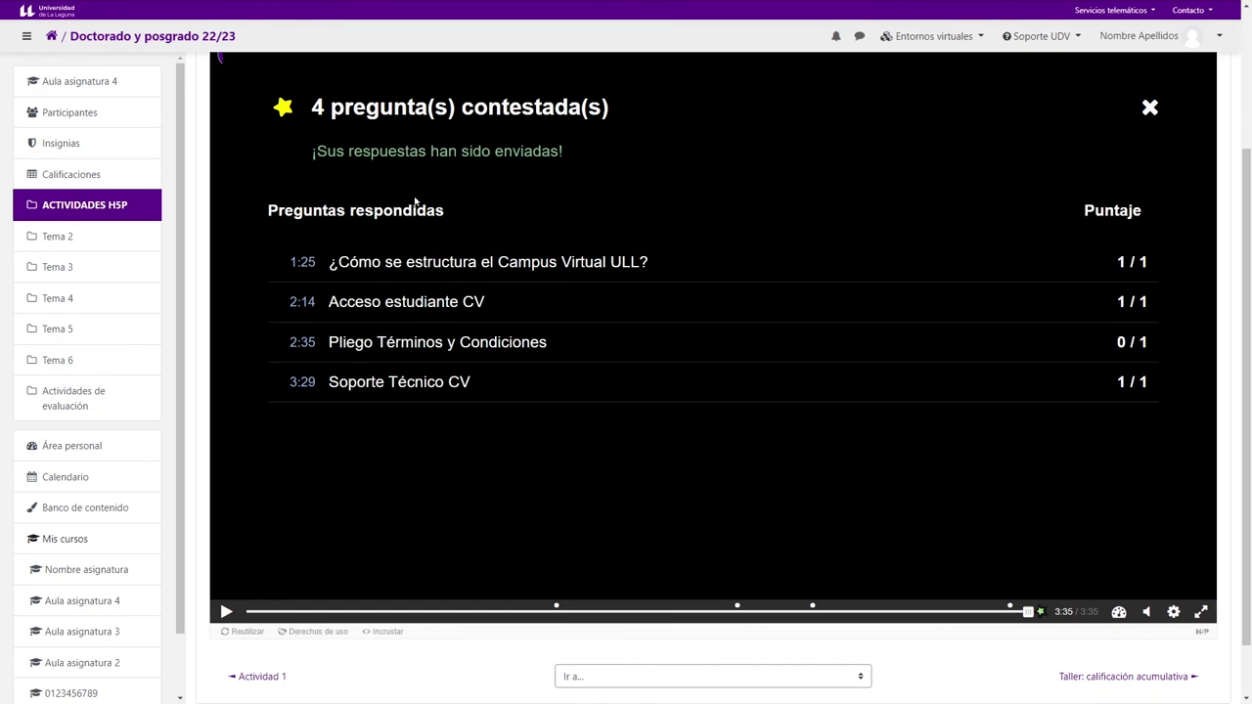
Step: Return to Aula asignatura 4 and open Actividad 1 in the ACTIVIDADES H5P section
scroll(636, 203, up, 2)
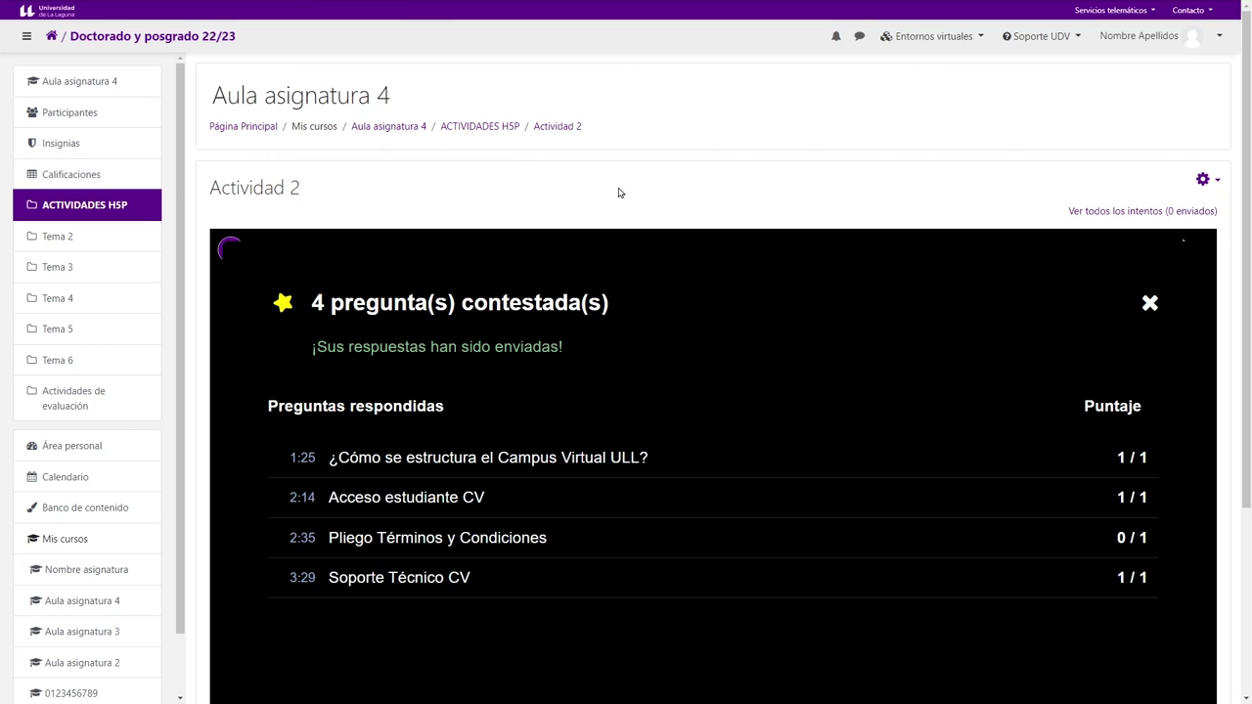
click(381, 133)
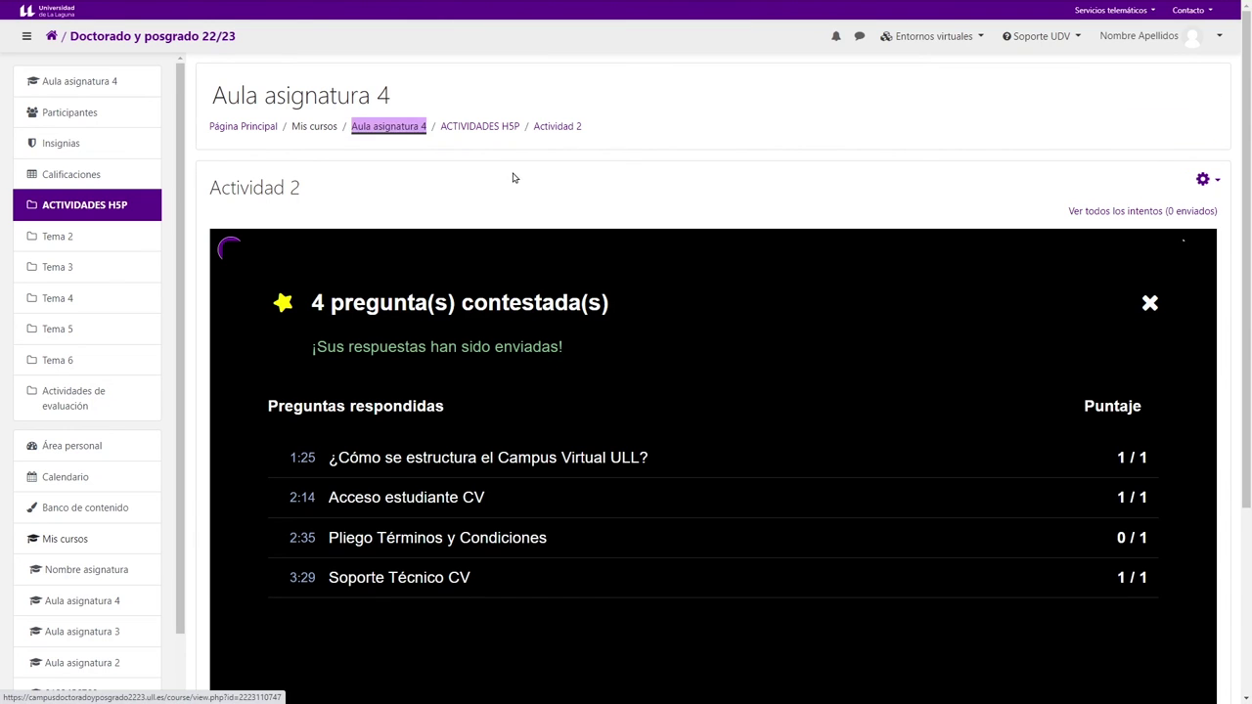
scroll(495, 420, down, 3)
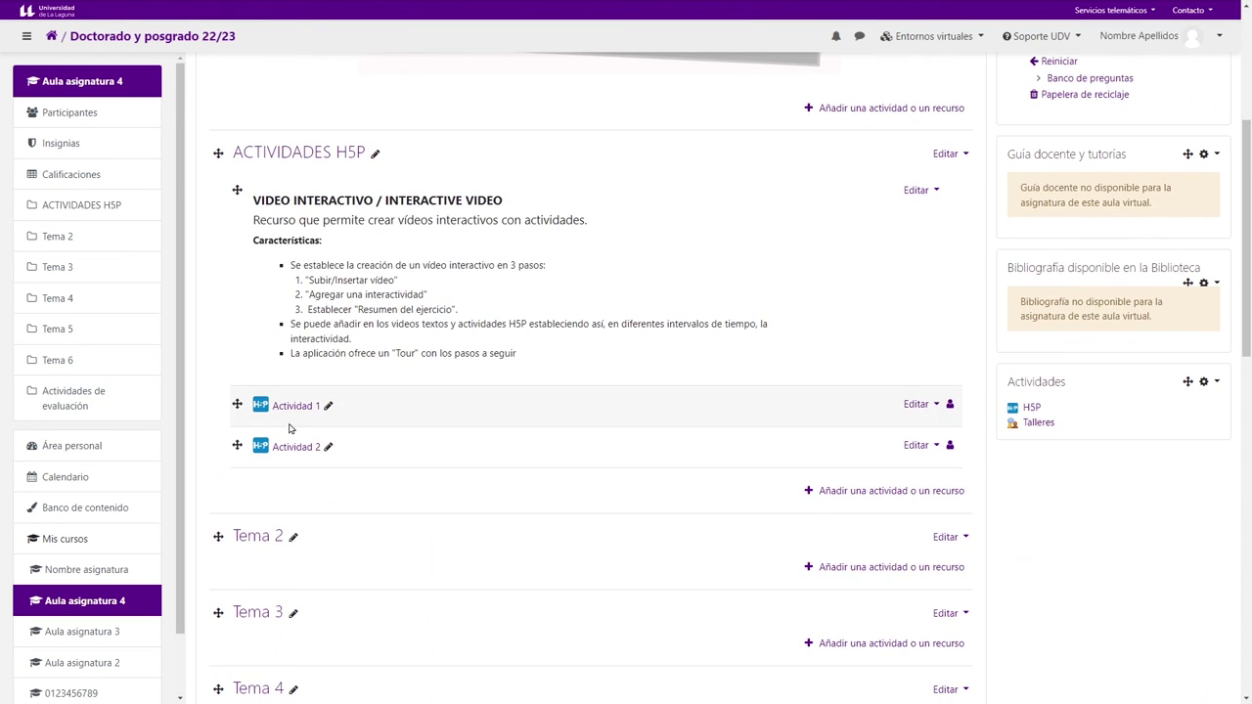
click(301, 407)
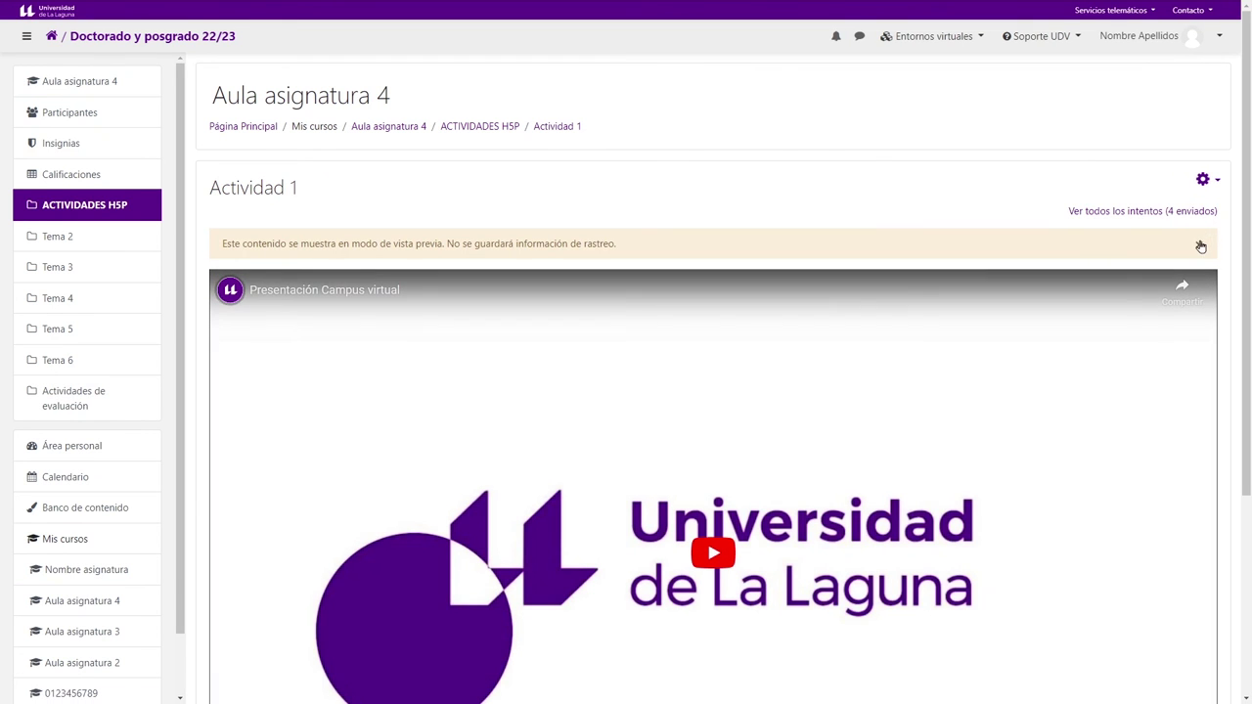
Step: Dismiss the preview notice, open Actividad 1's attempts report and view the attempts of the second listed student
click(1209, 245)
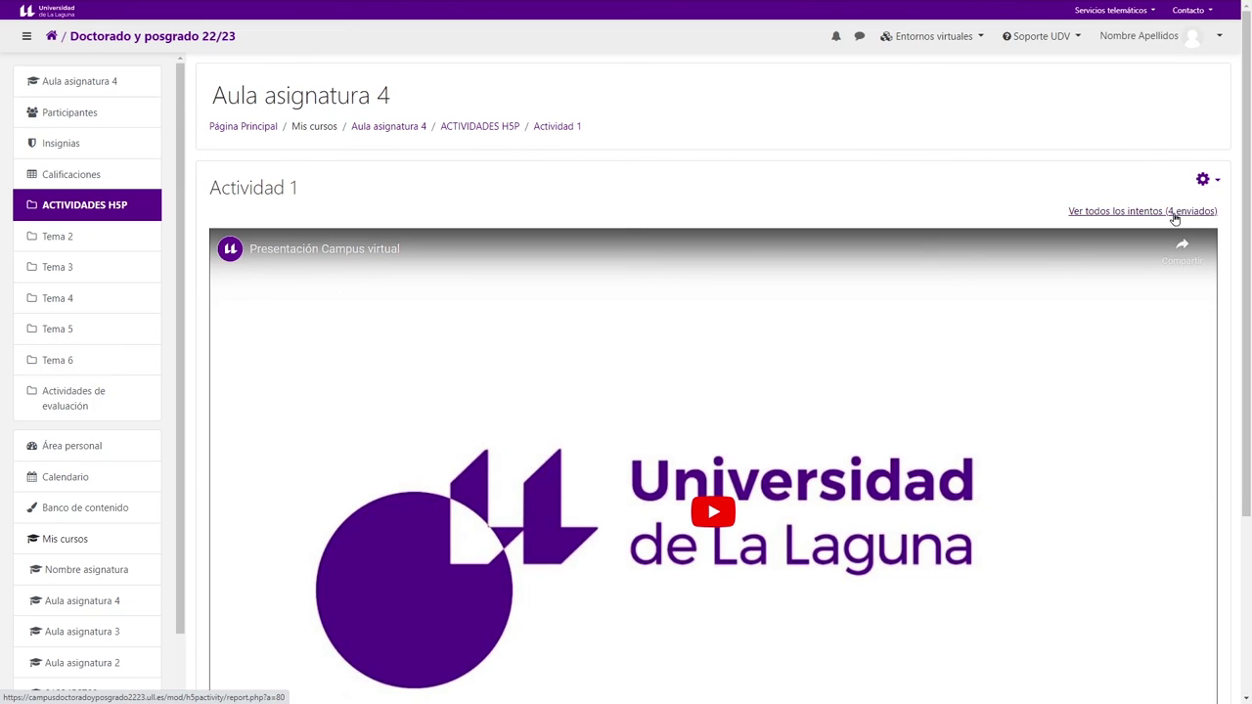
click(1175, 215)
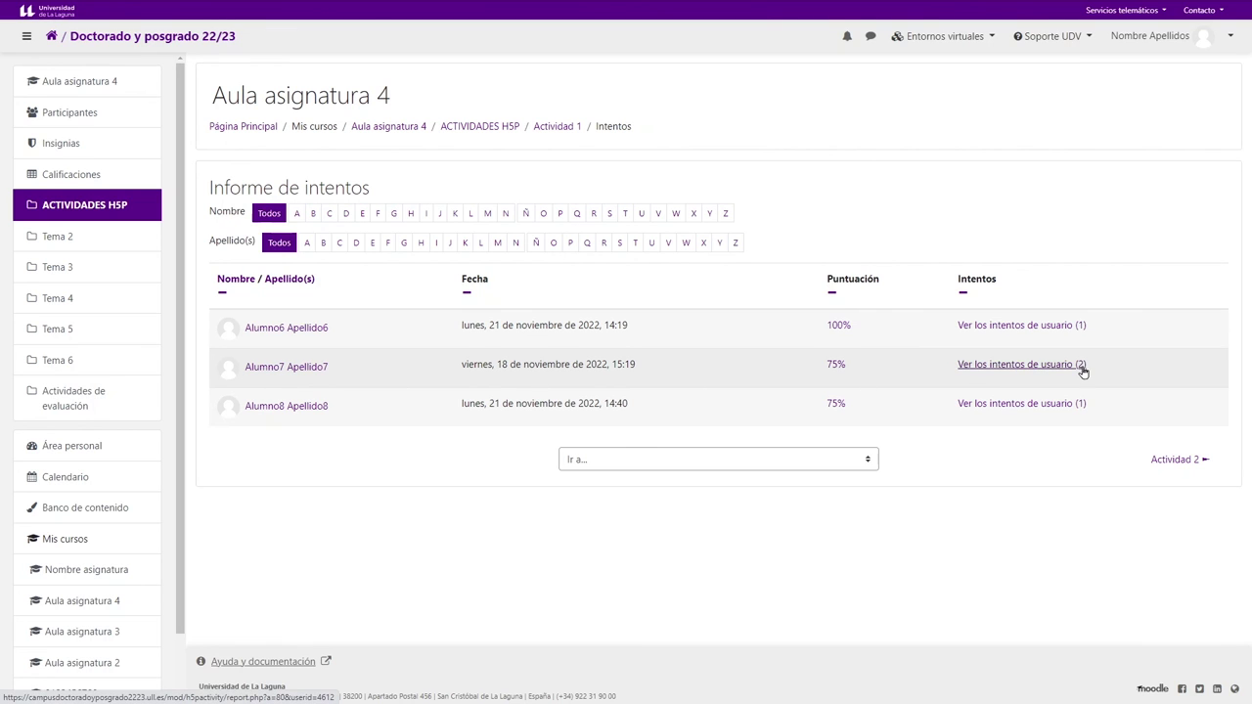
click(1026, 366)
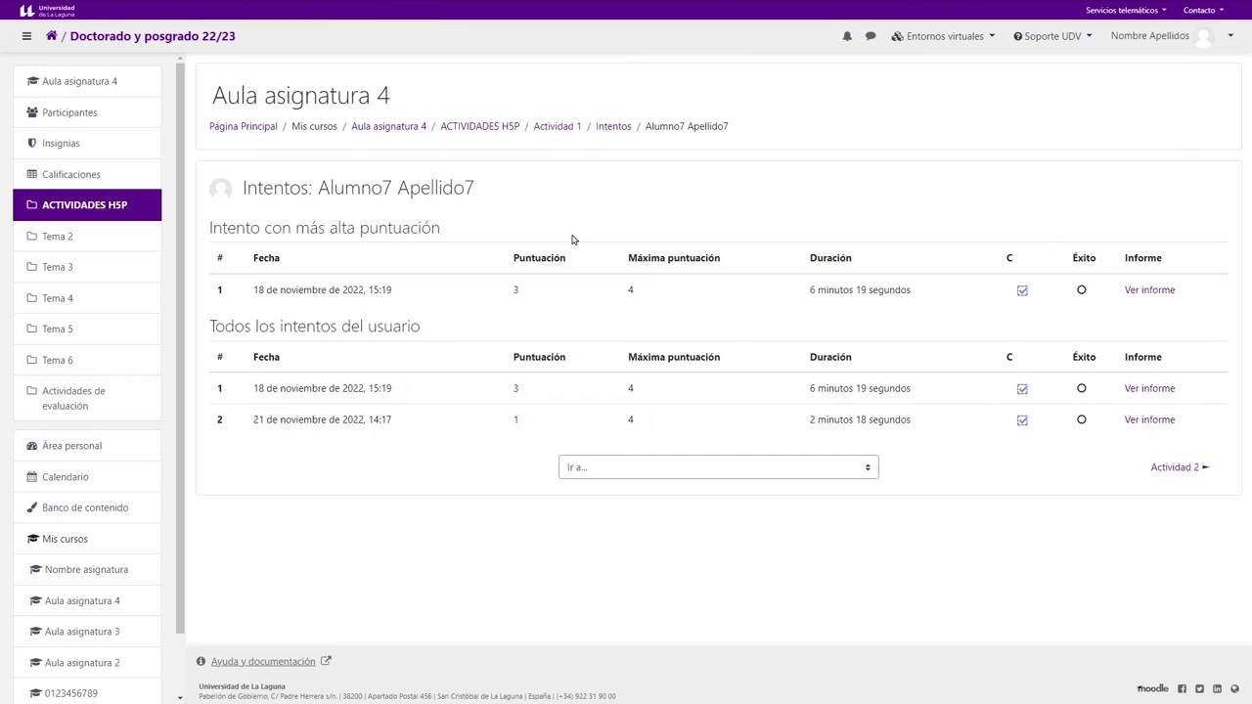
Step: Go back through Actividad 1 to the course gradebook, review the grader report and return to the course page
click(557, 127)
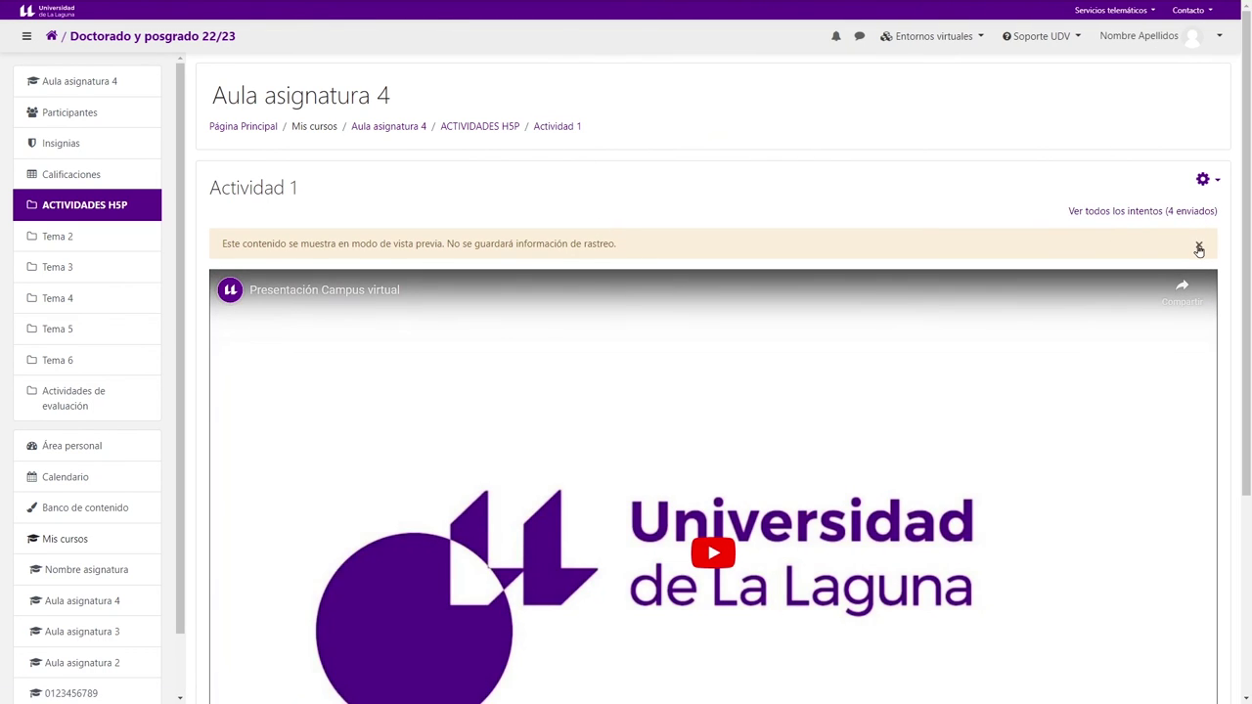
click(1198, 244)
click(61, 178)
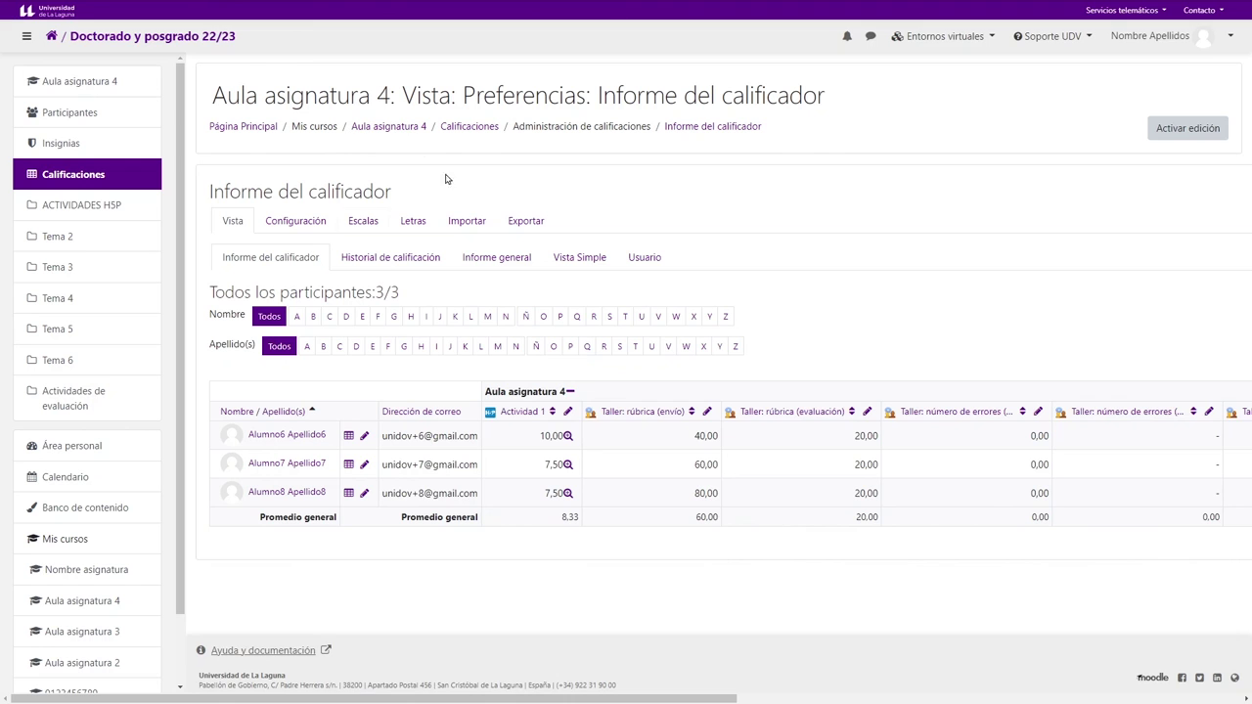
click(388, 127)
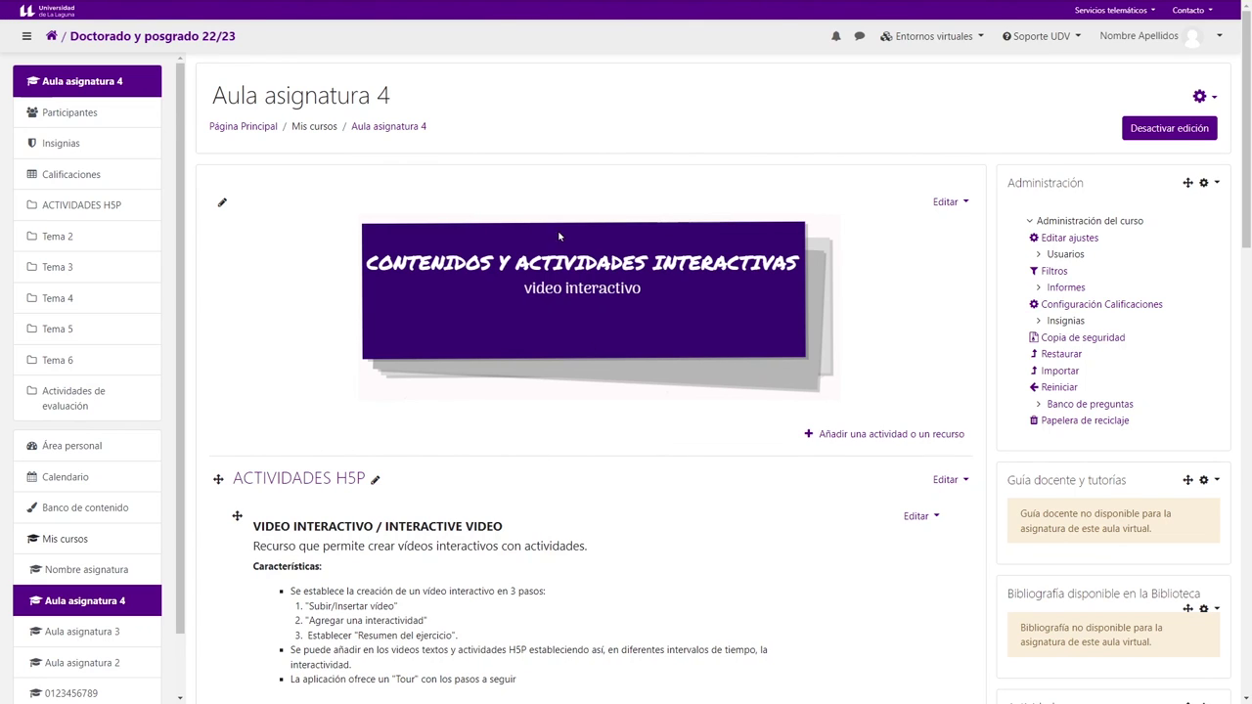
Step: Look through the available virtual environments, the UDV support resources and the user account options
click(931, 41)
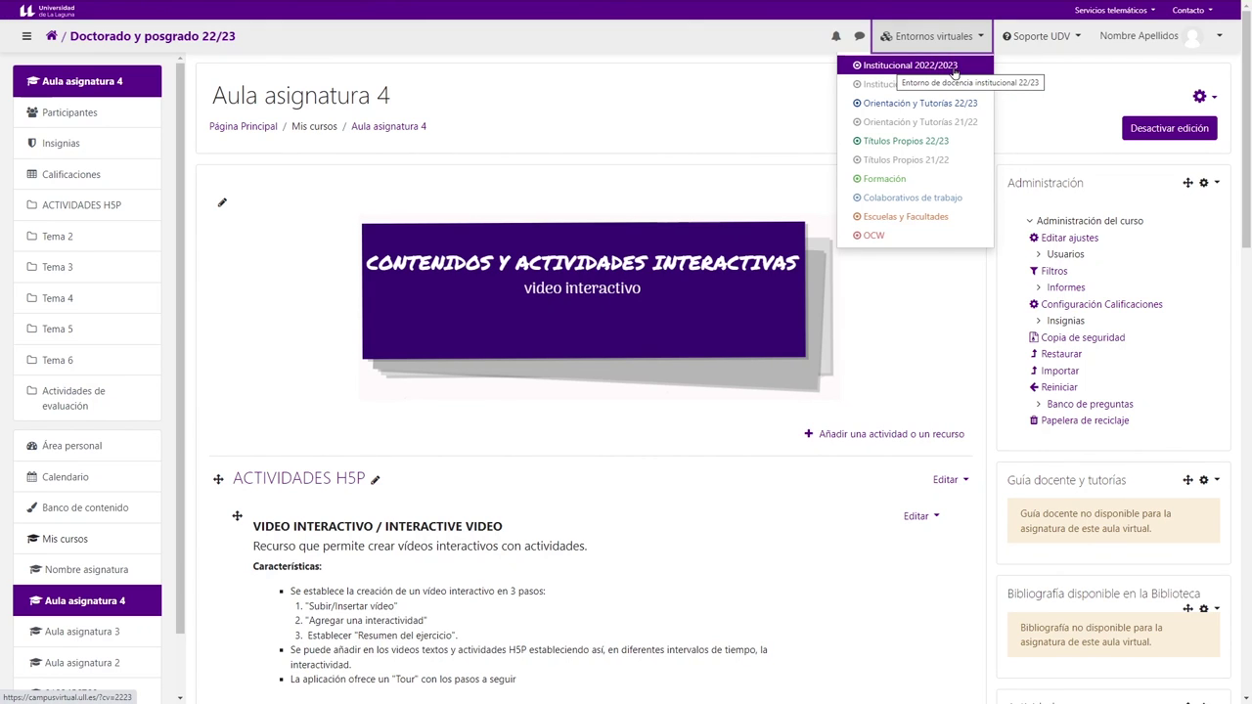
click(920, 320)
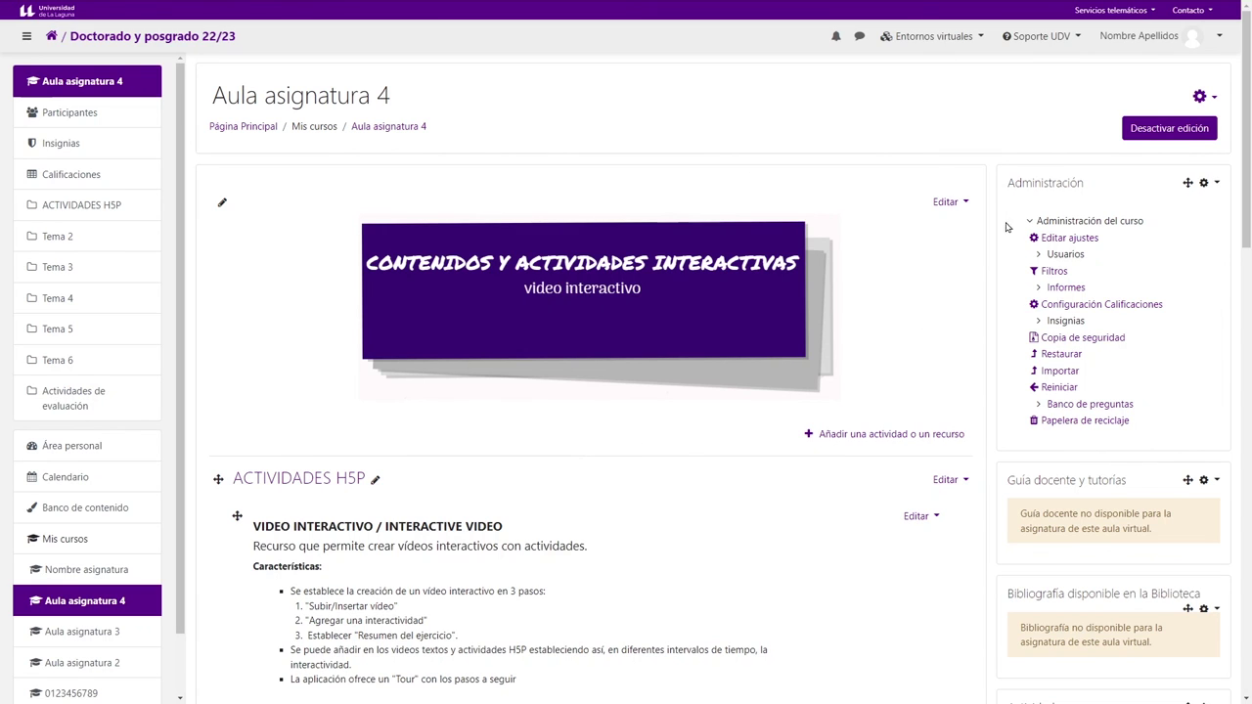
click(1041, 39)
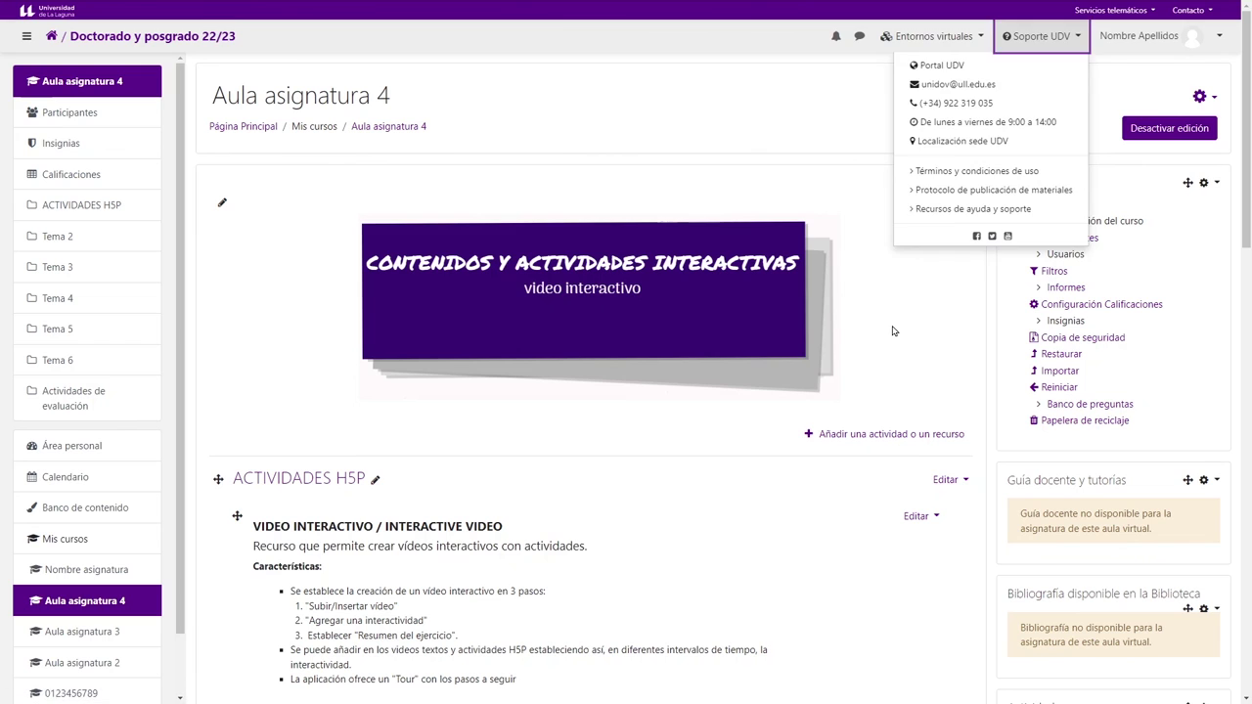
click(1086, 44)
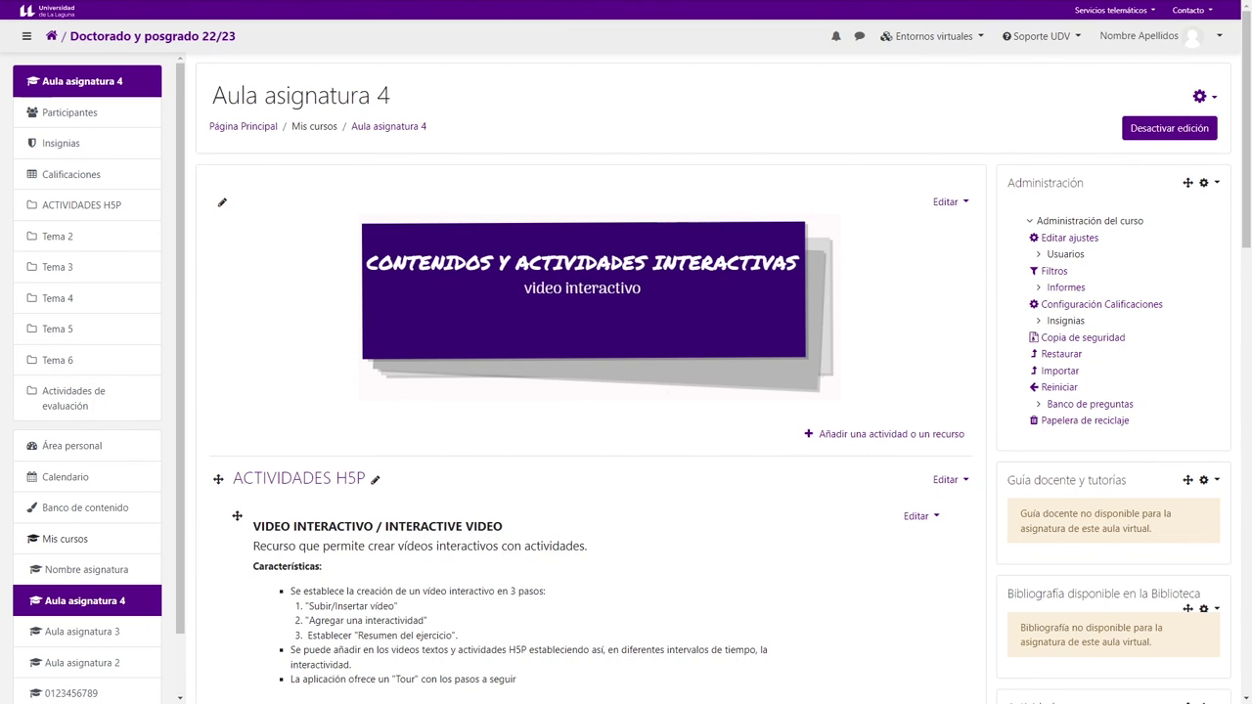
click(1220, 41)
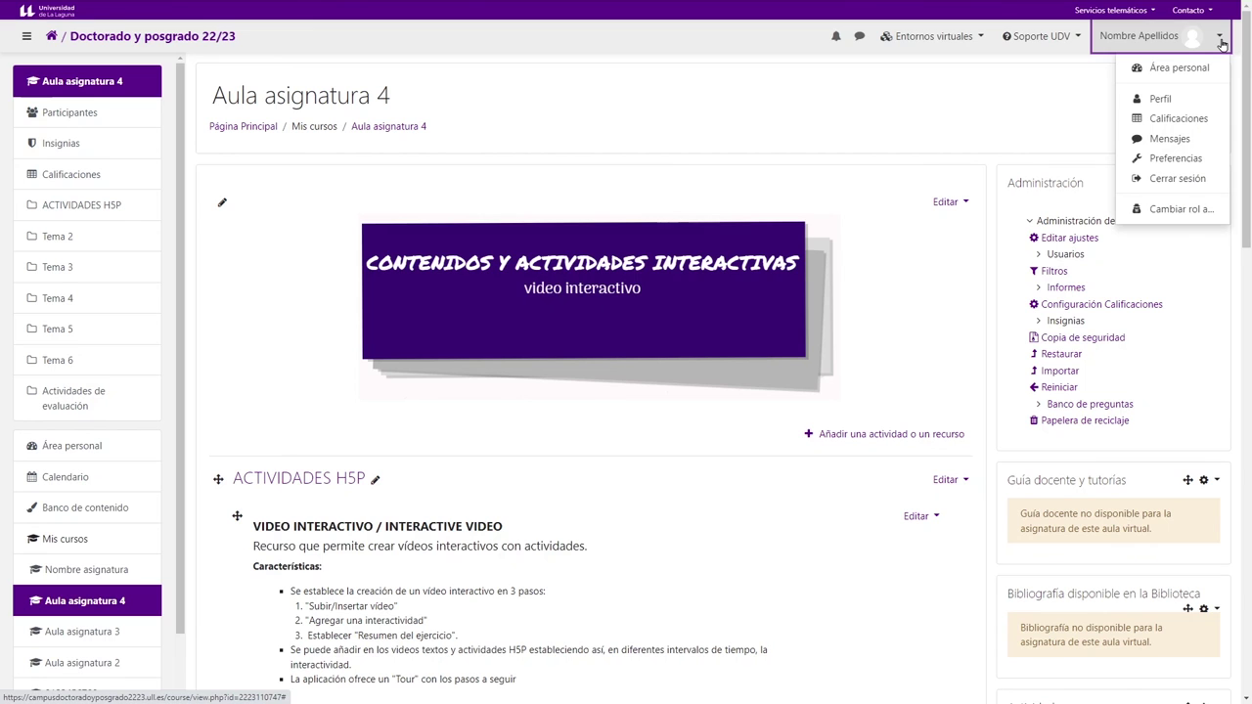